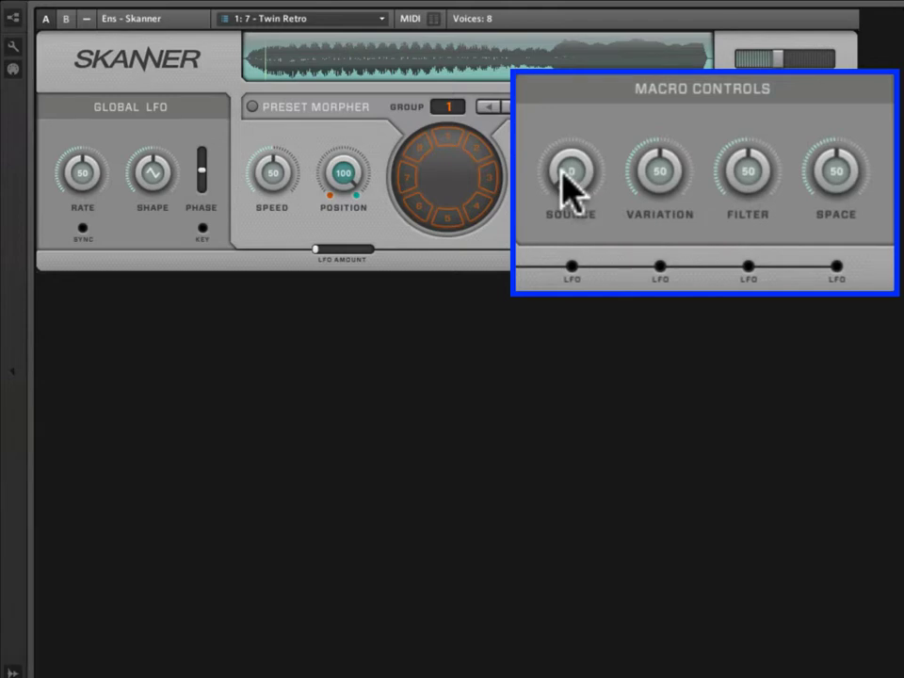
Sweep the Source macro up to about 55 and back down to 0
mouse_move(568, 184)
mouse_down()
mouse_move(571, 97)
mouse_move(565, 186)
mouse_up()
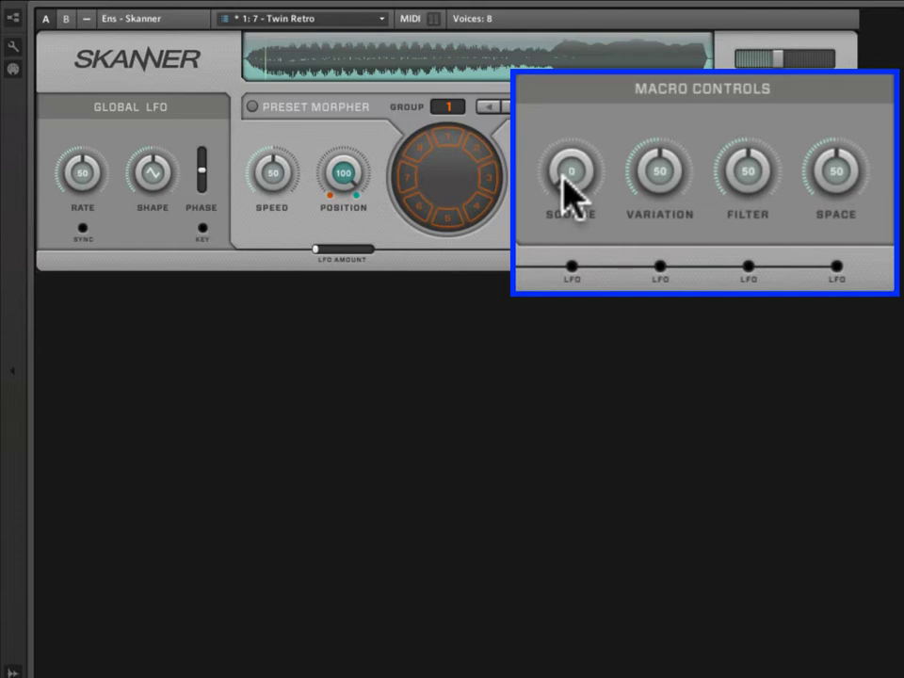
drag(575, 200, 578, 99)
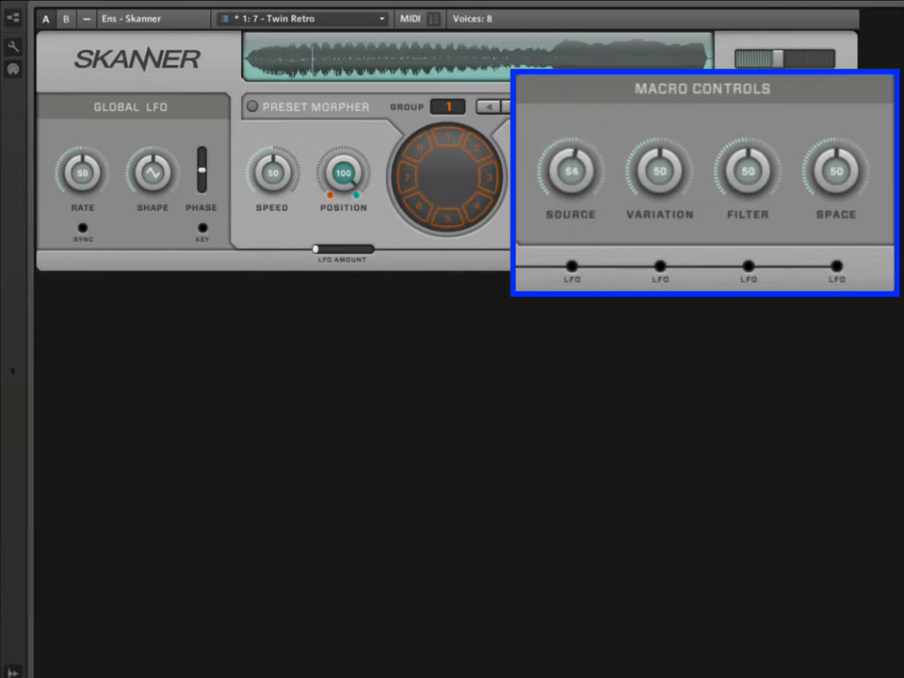
drag(571, 151, 578, 183)
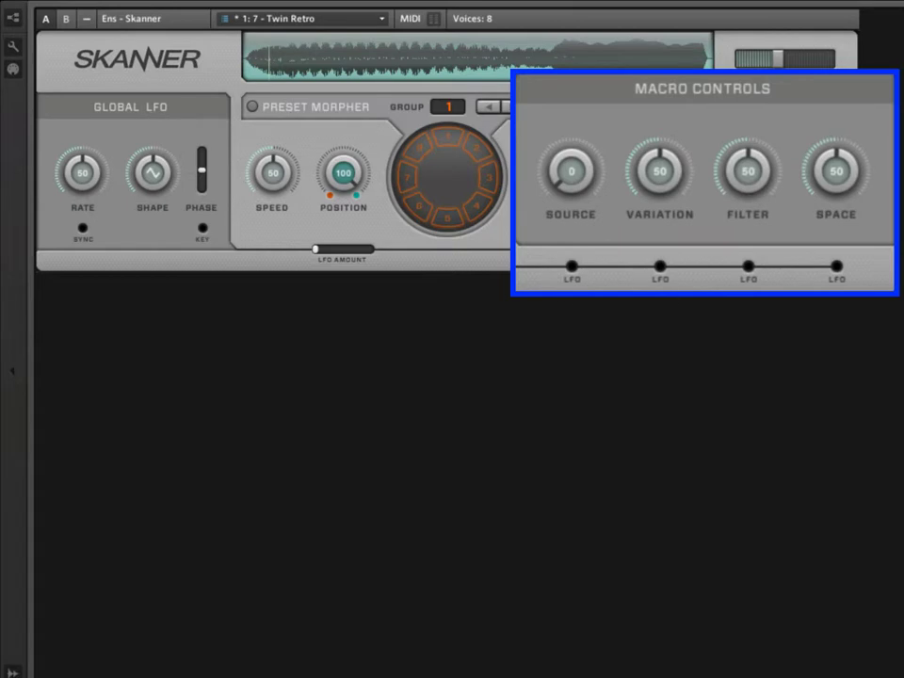
Enable global LFO modulation on the Source macro and raise the LFO Rate to 61
click(570, 266)
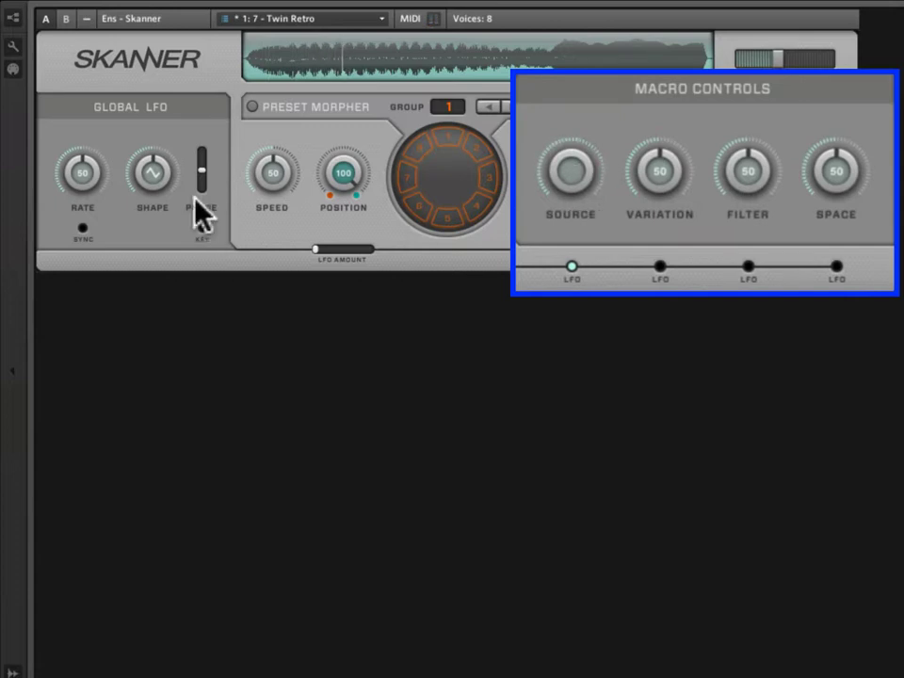
mouse_move(92, 169)
mouse_down()
mouse_move(97, 98)
mouse_move(85, 151)
mouse_up()
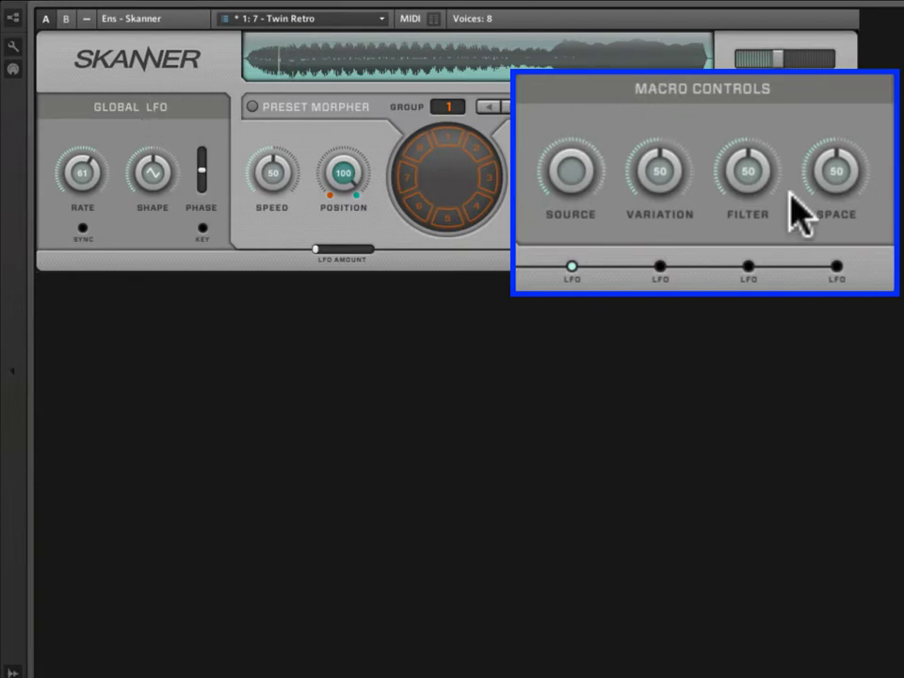
Compare the B and A pages, switch off the Source LFO, and reload Twin Retro via Eerie Retro
click(67, 20)
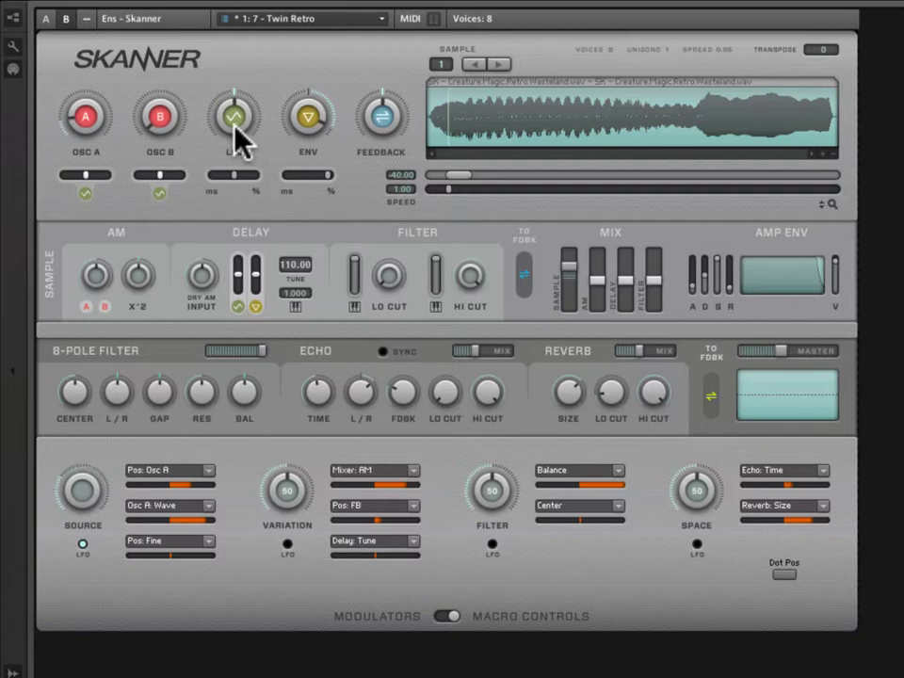
click(45, 18)
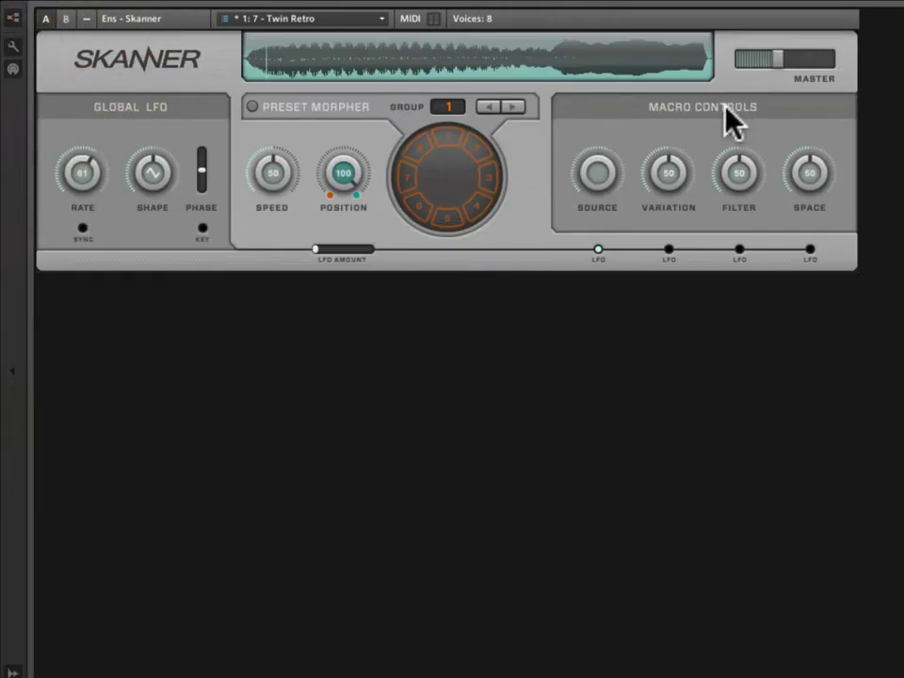
click(598, 251)
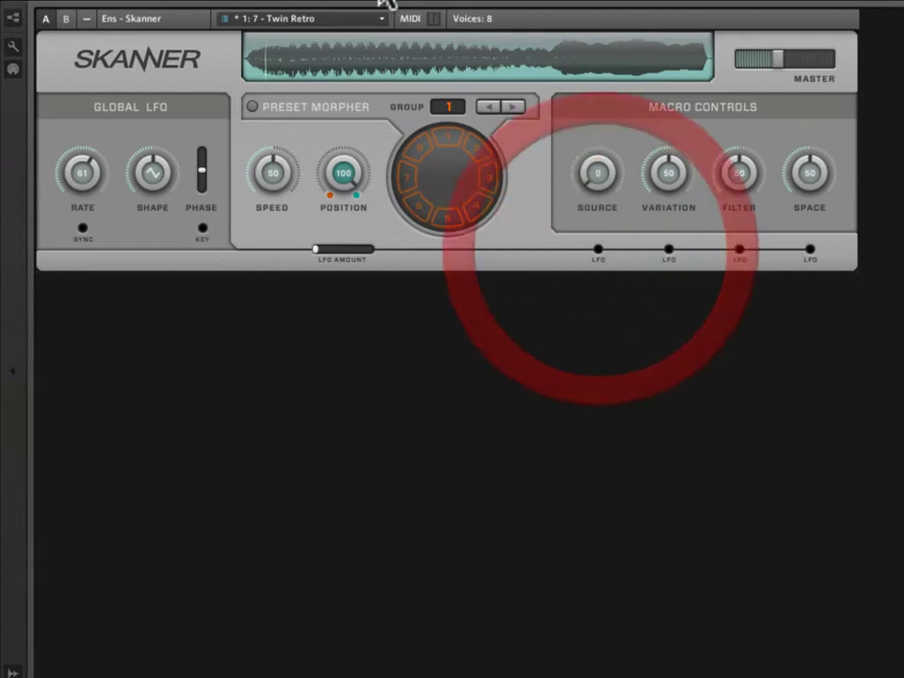
click(325, 6)
click(322, 3)
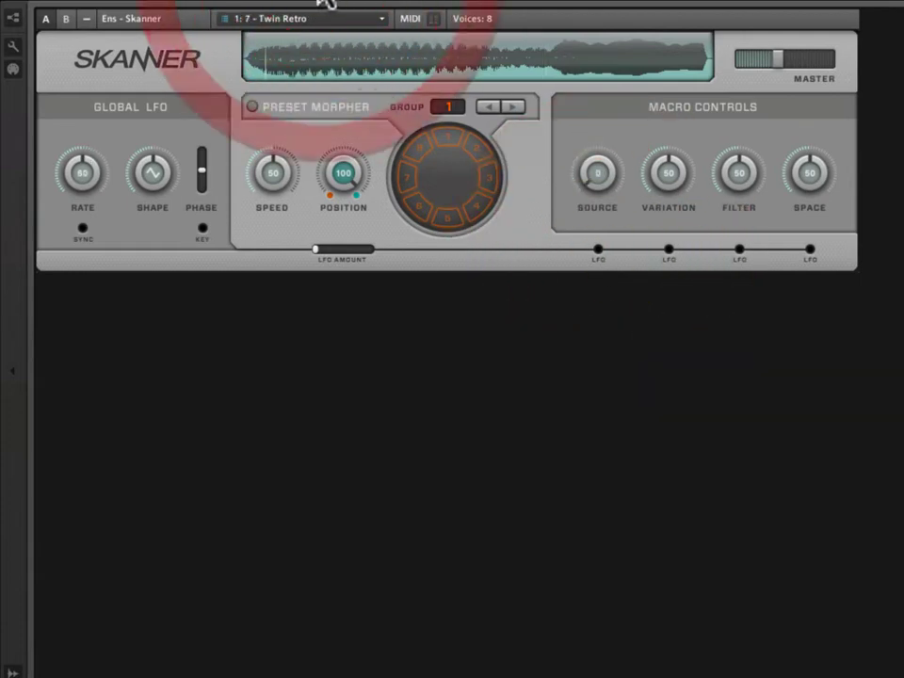
Show the B edit page and flip between Modulators and Macro Controls, ending on Macro Controls
click(66, 18)
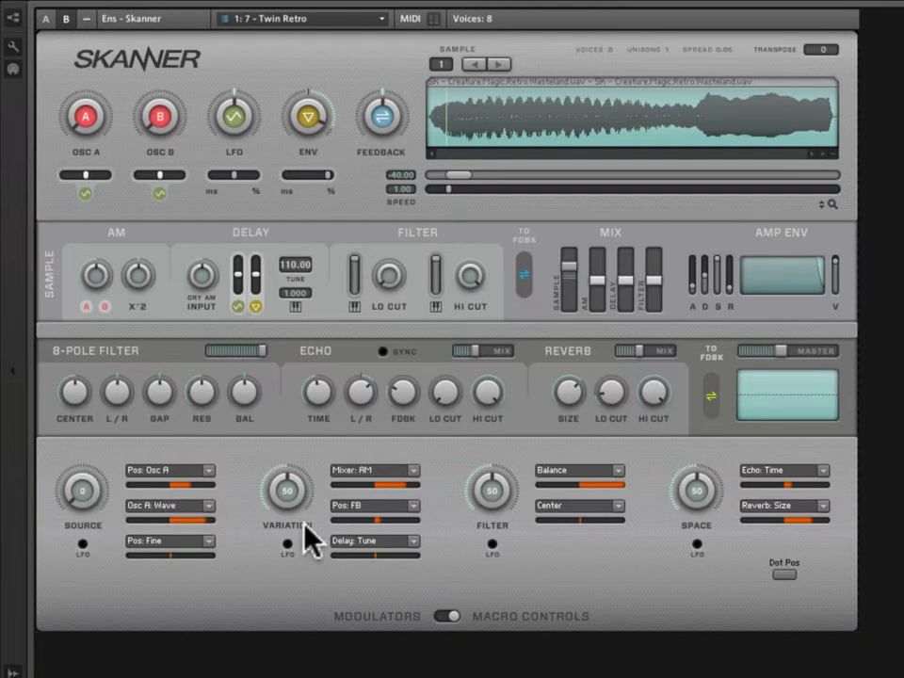
click(441, 619)
click(442, 615)
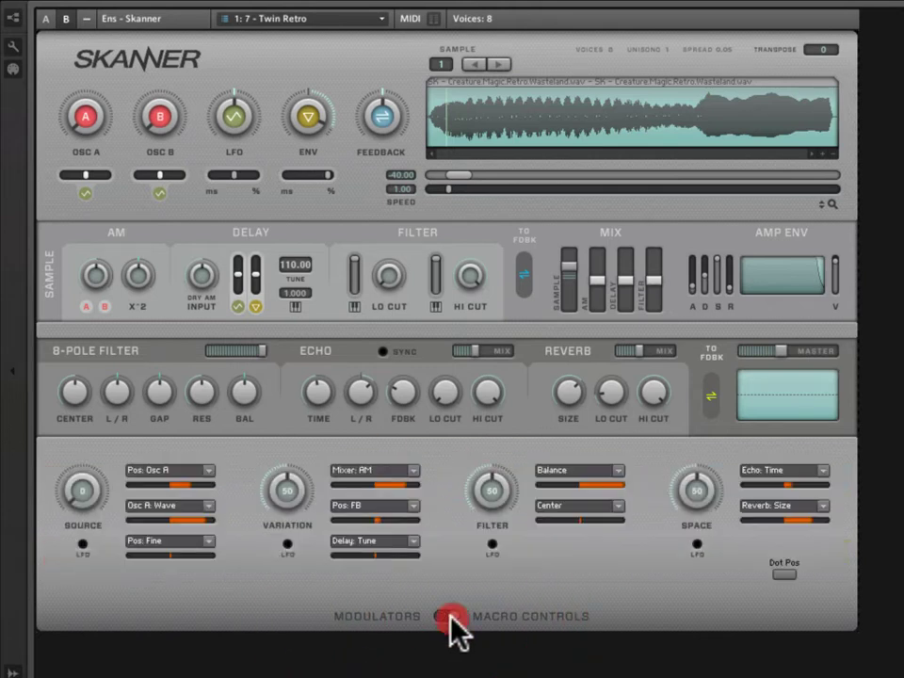
click(436, 614)
click(438, 614)
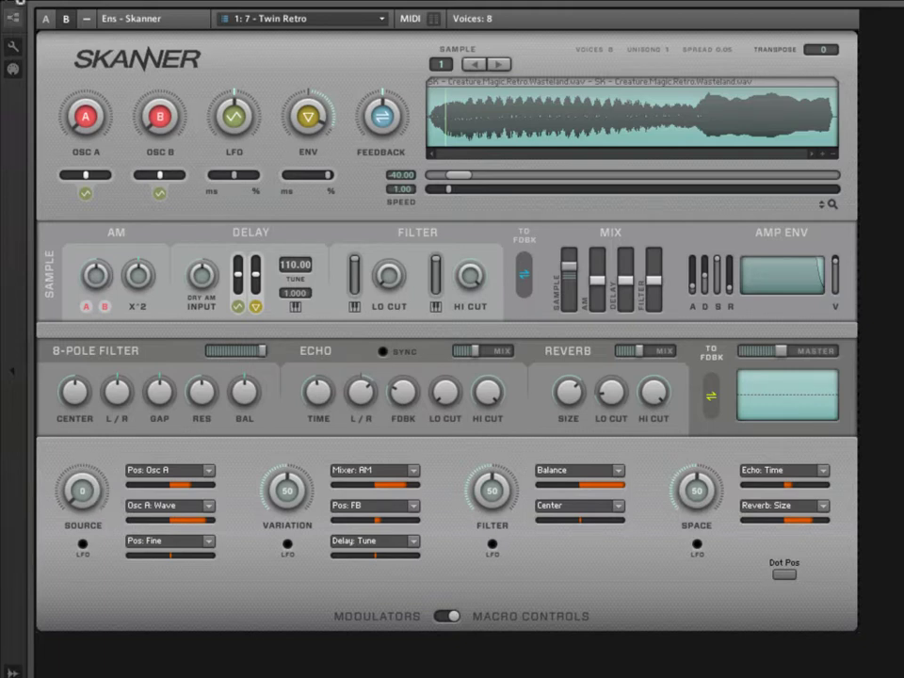
On the A page, raise the Source macro to 56, then flip to the B page and back
click(43, 18)
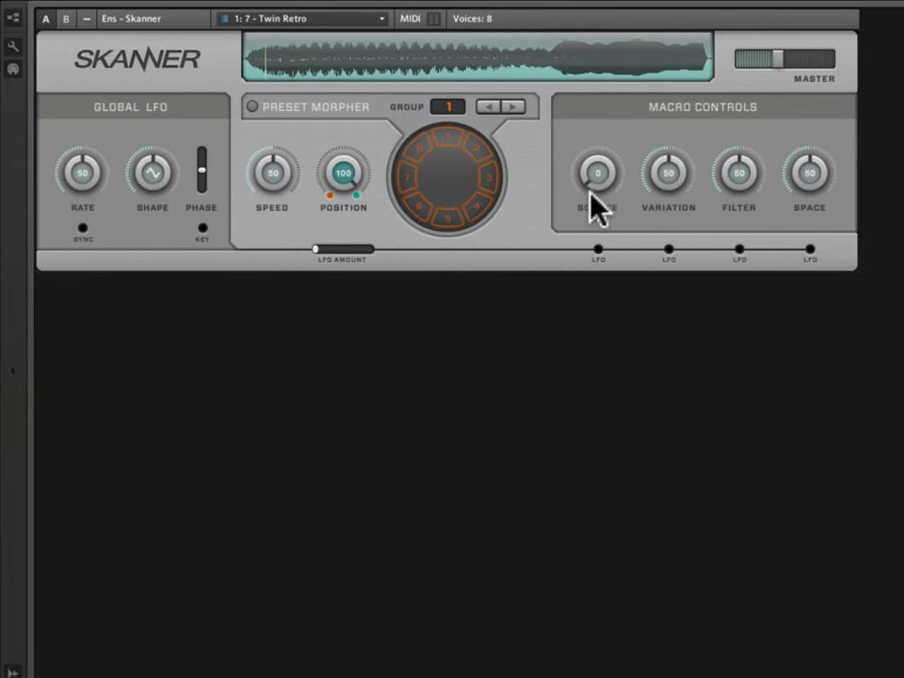
drag(597, 195, 602, 181)
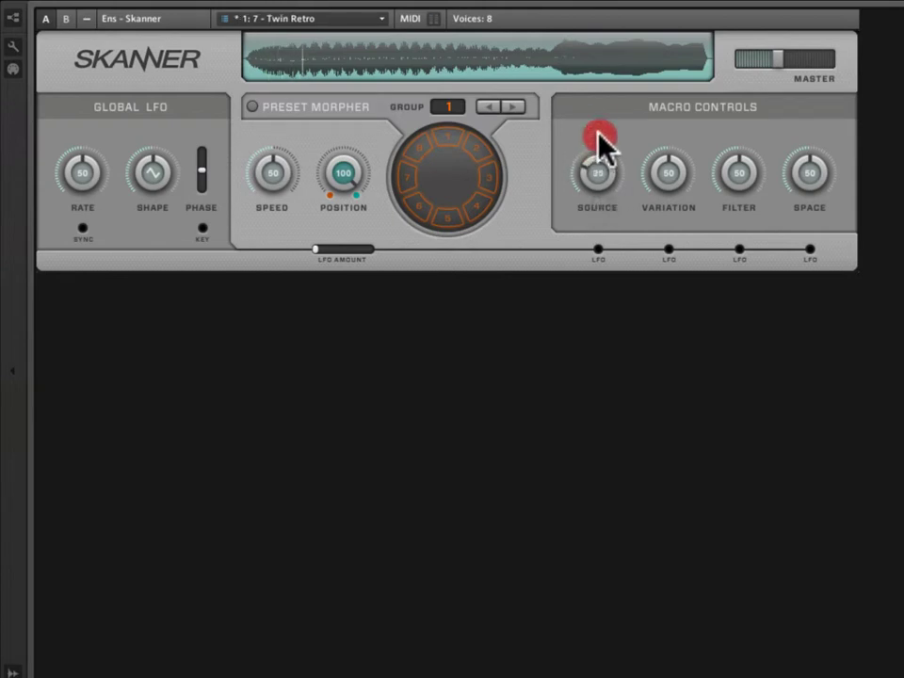
drag(599, 137, 605, 90)
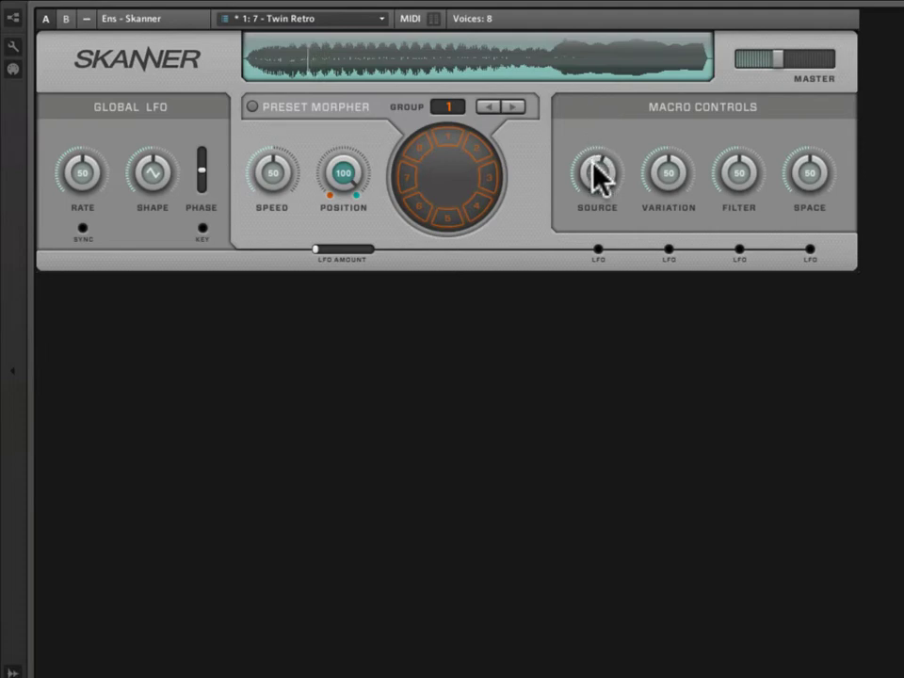
click(65, 18)
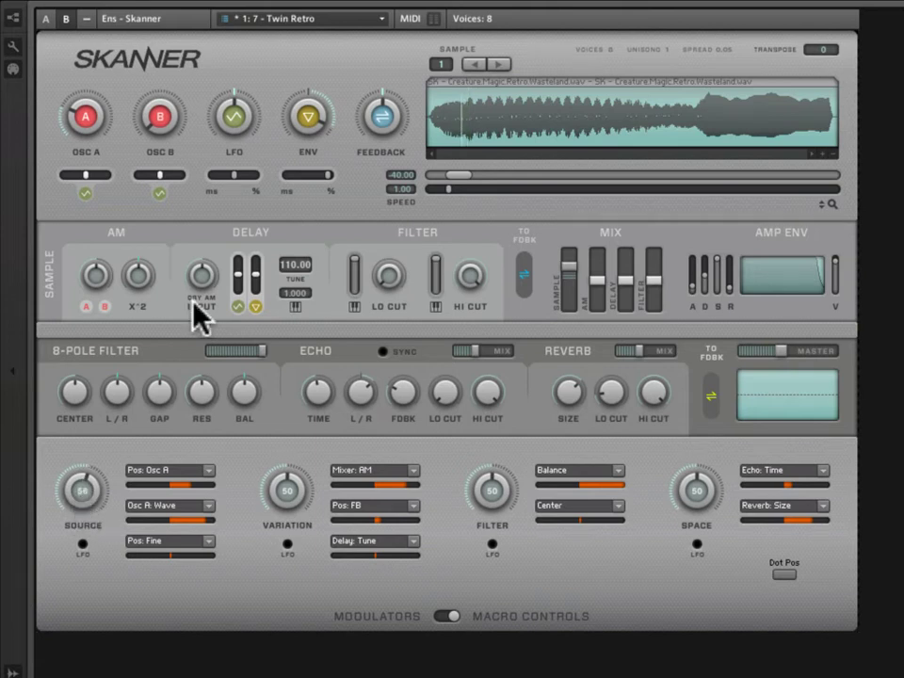
click(49, 19)
Turn the Source macro down to 41 on the B page and open the Pos: Osc A destination list
click(64, 19)
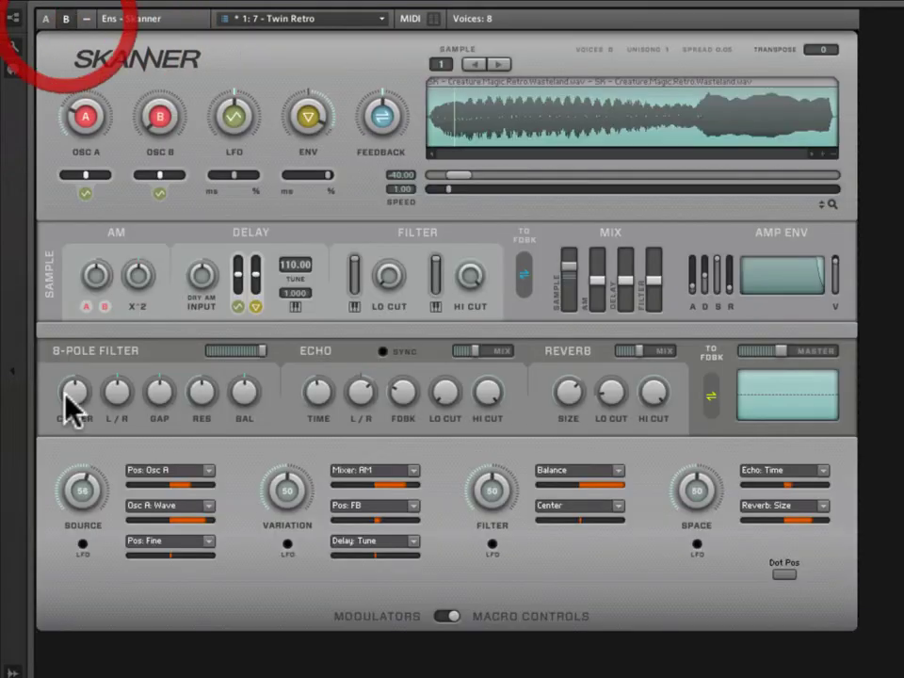
mouse_move(81, 497)
mouse_down()
mouse_move(76, 533)
mouse_move(83, 474)
mouse_move(71, 532)
mouse_move(83, 476)
mouse_move(81, 521)
mouse_move(80, 511)
mouse_up()
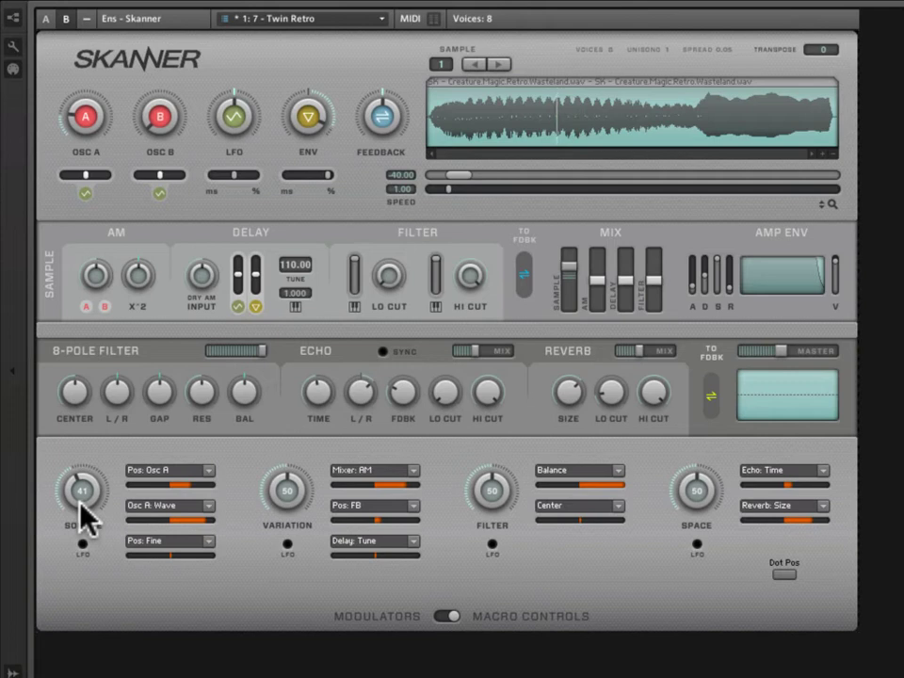
click(207, 469)
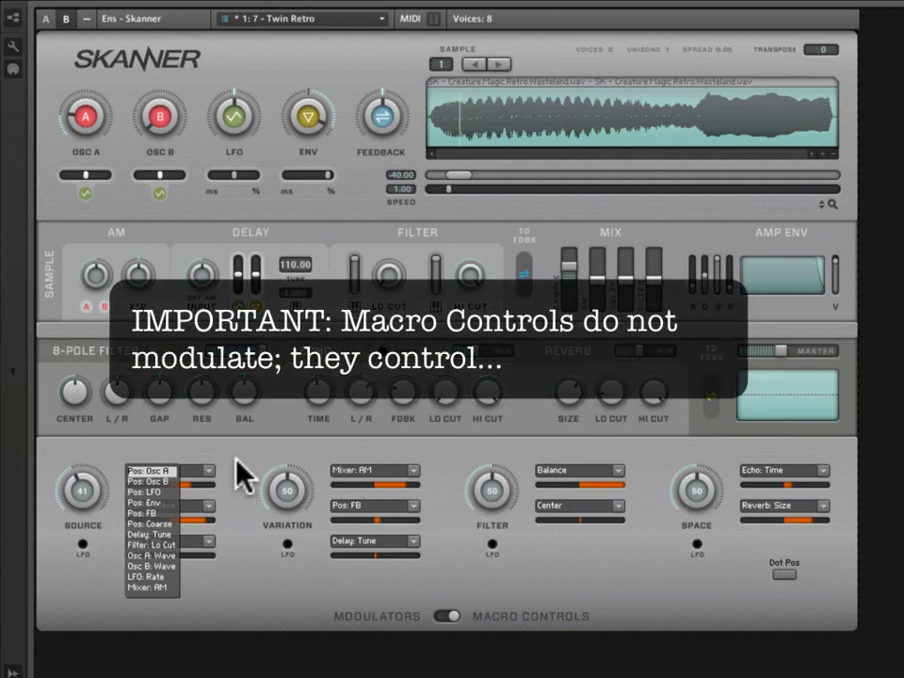
Close the list unchanged, check the Osc A: Wave choices, and select the Pos: Osc A slider
click(235, 464)
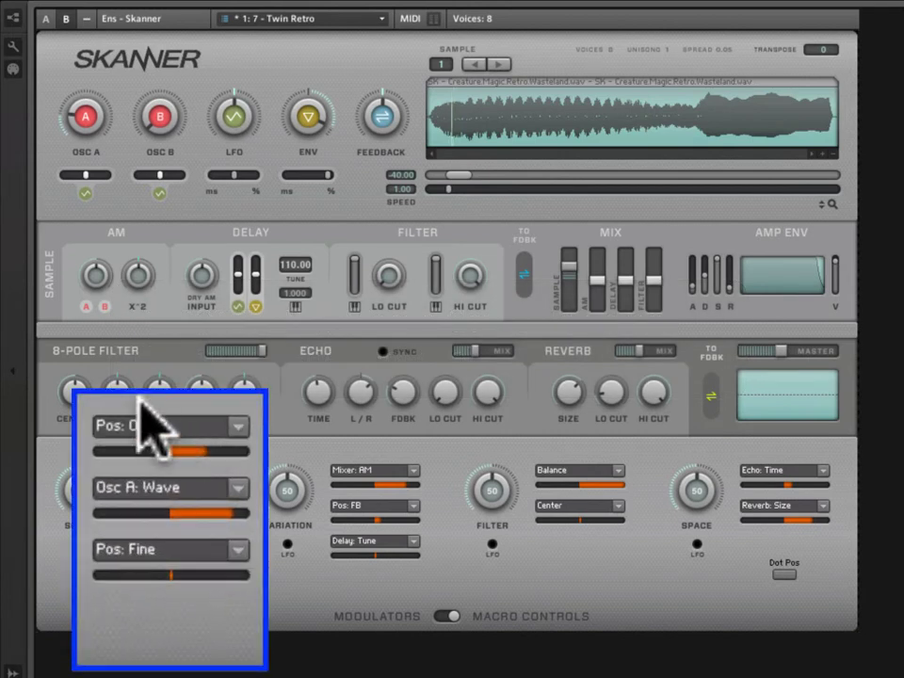
click(174, 512)
click(185, 451)
Reshape the Pos: Osc A modulation bar under Source to a slightly larger positive amount
drag(185, 450, 188, 453)
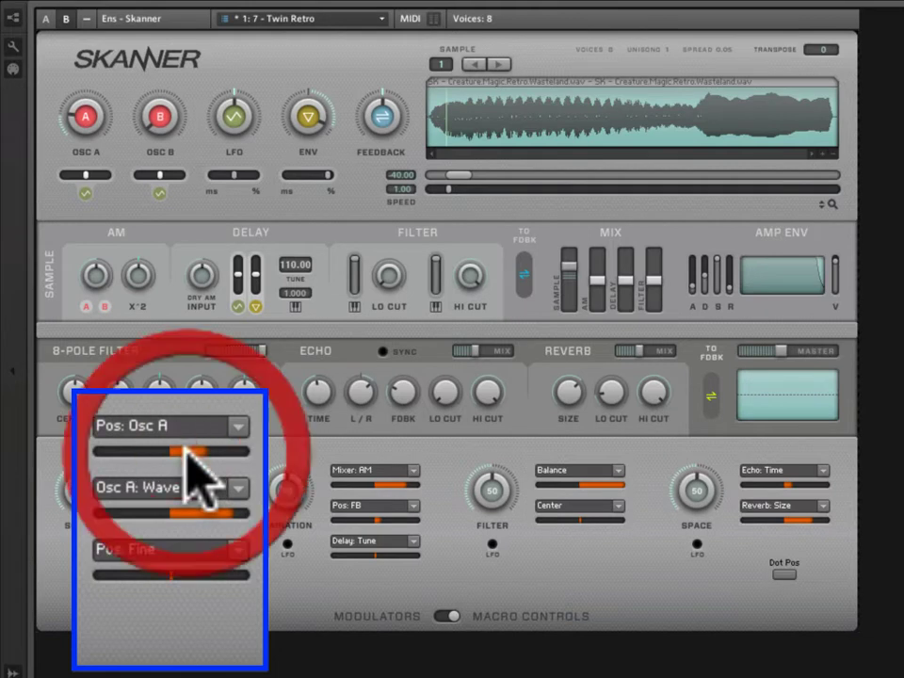
click(179, 453)
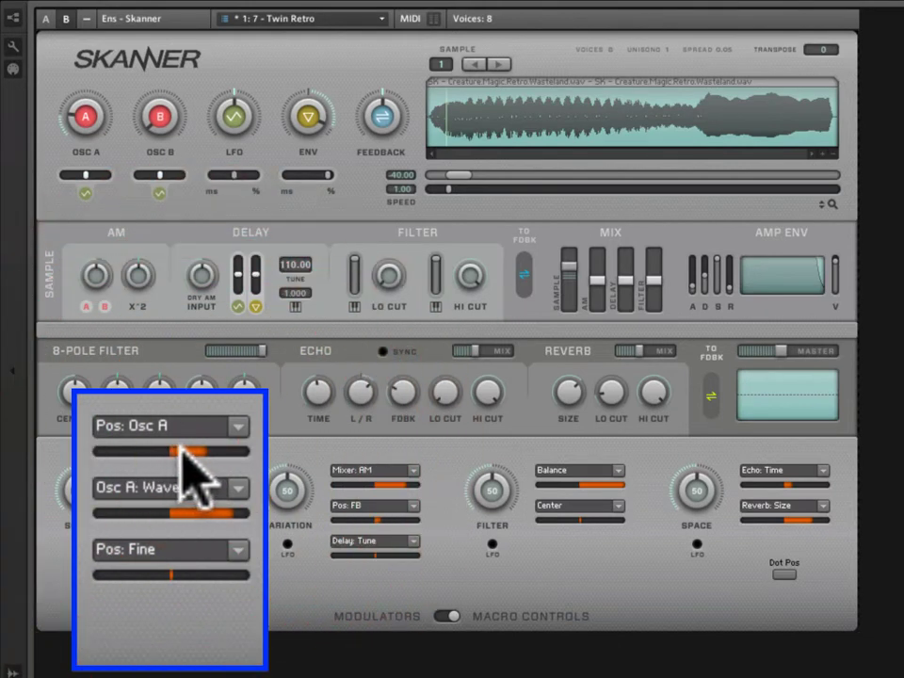
click(200, 445)
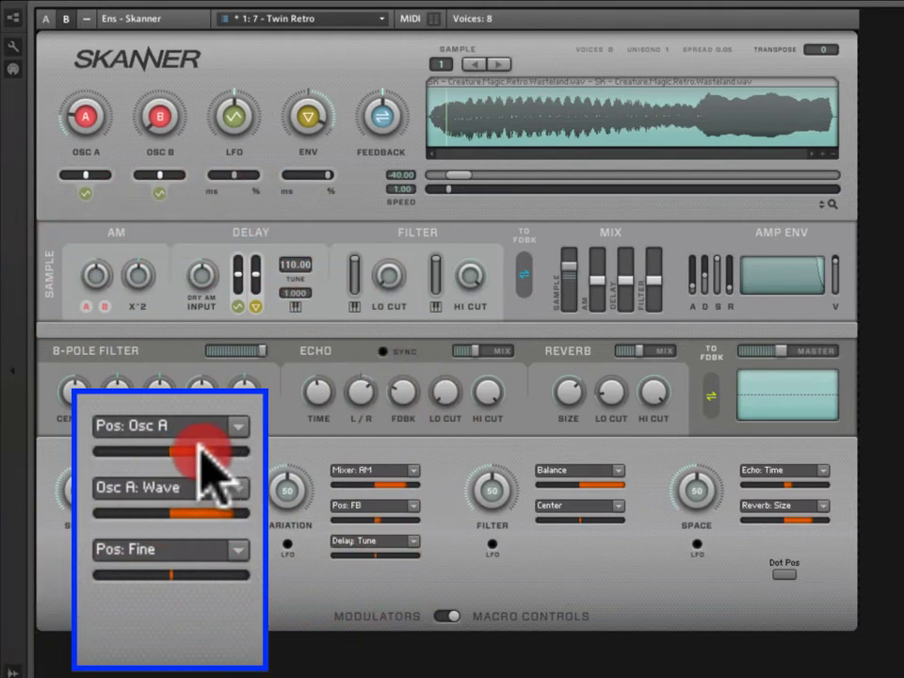
click(200, 444)
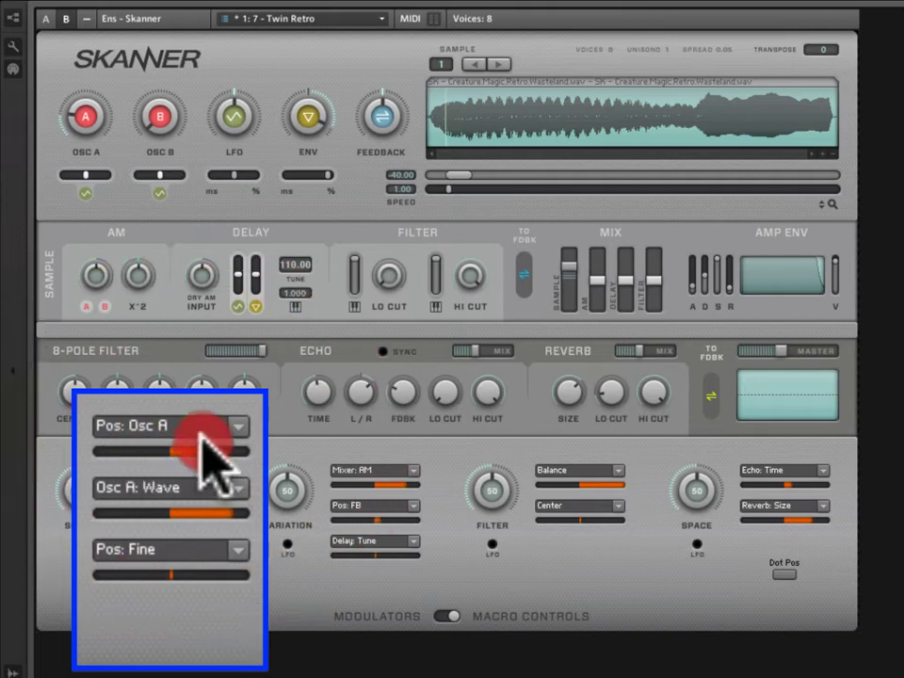
click(195, 452)
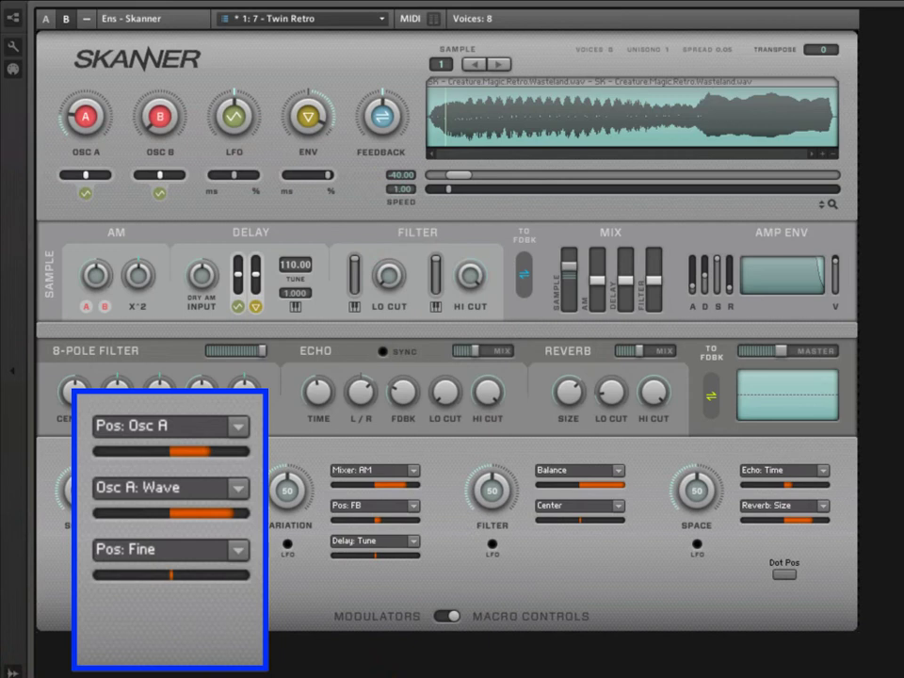
mouse_move(200, 448)
mouse_down()
mouse_move(89, 446)
mouse_move(224, 448)
mouse_move(206, 450)
mouse_up()
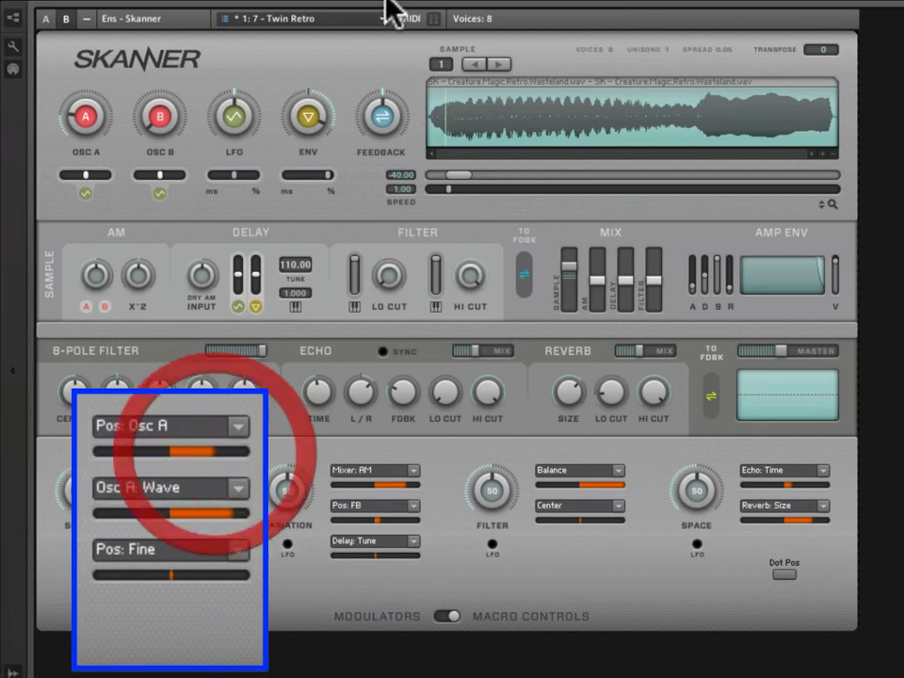
Step presets forward and back to Twin Retro, reset Source to 0, then raise it to about 37
click(353, 11)
click(320, 7)
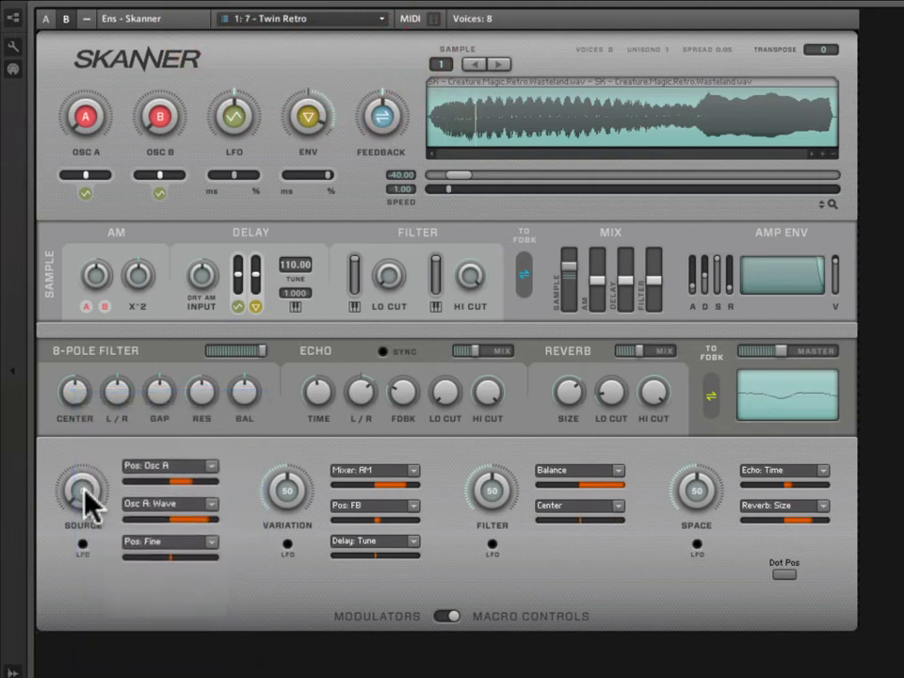
click(84, 487)
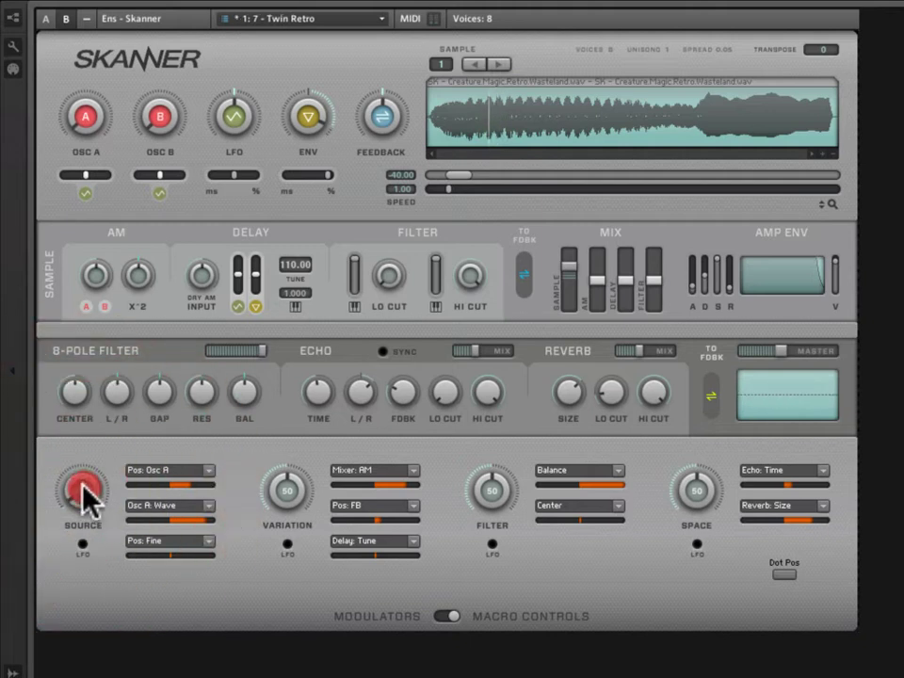
click(79, 495)
drag(81, 504, 94, 471)
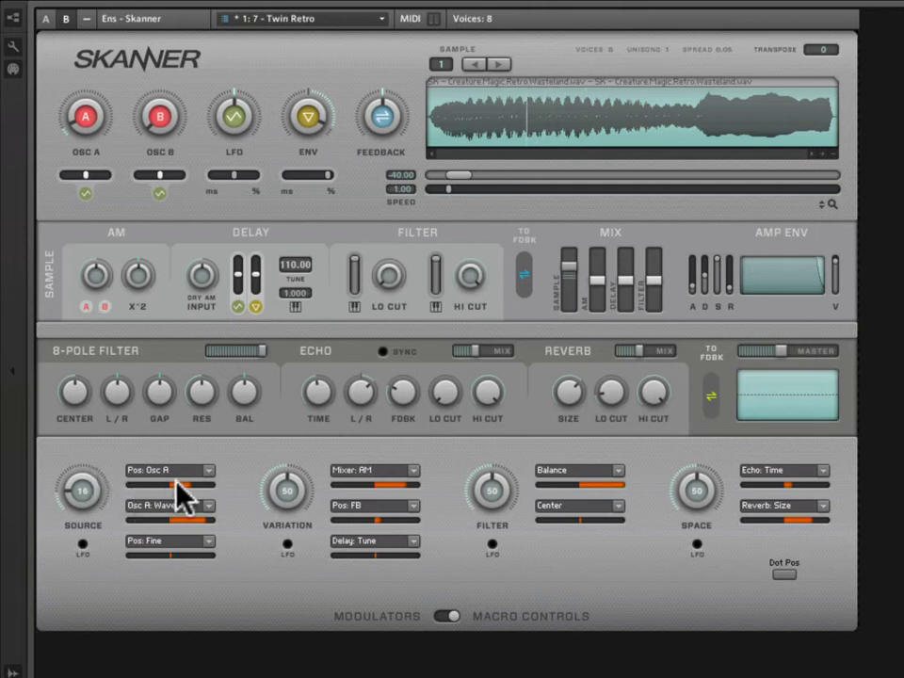
Reduce Source's Pos: Osc A modulation amount and turn the Source macro down to 0
drag(176, 478, 105, 492)
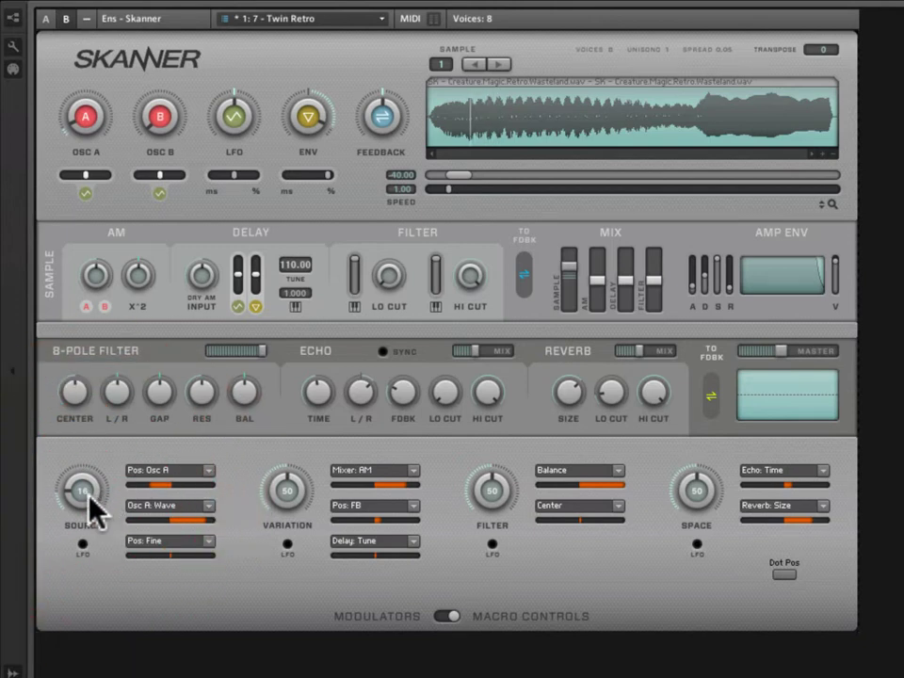
click(91, 497)
mouse_move(89, 495)
mouse_down()
mouse_move(83, 437)
mouse_move(79, 532)
mouse_up()
Operate the controls at the top left of the Skanner panel
mouse_move(85, 115)
mouse_down()
mouse_move(94, 60)
mouse_move(89, 109)
mouse_up()
click(87, 111)
click(87, 111)
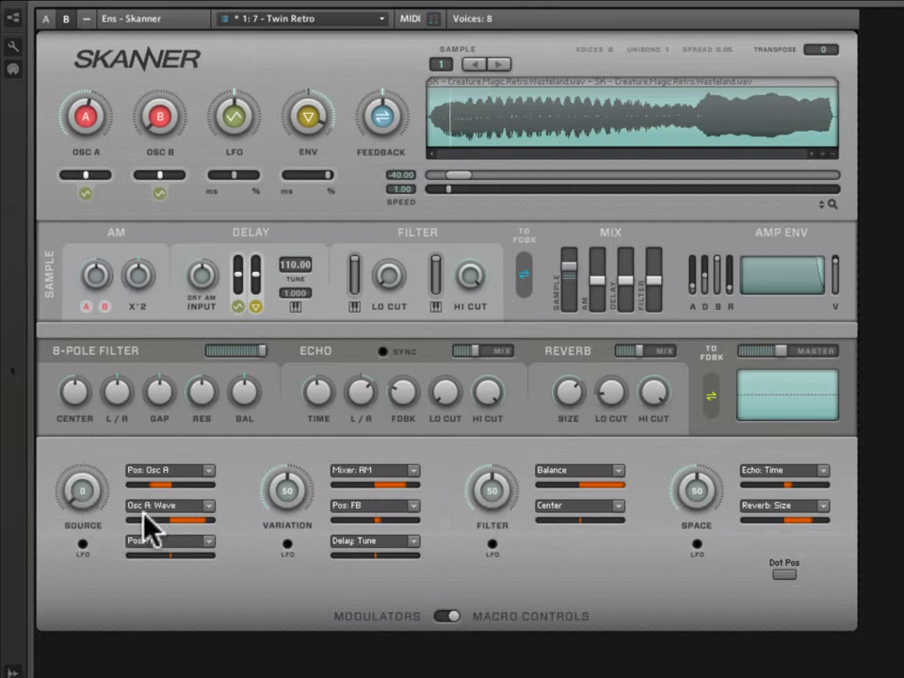
click(90, 169)
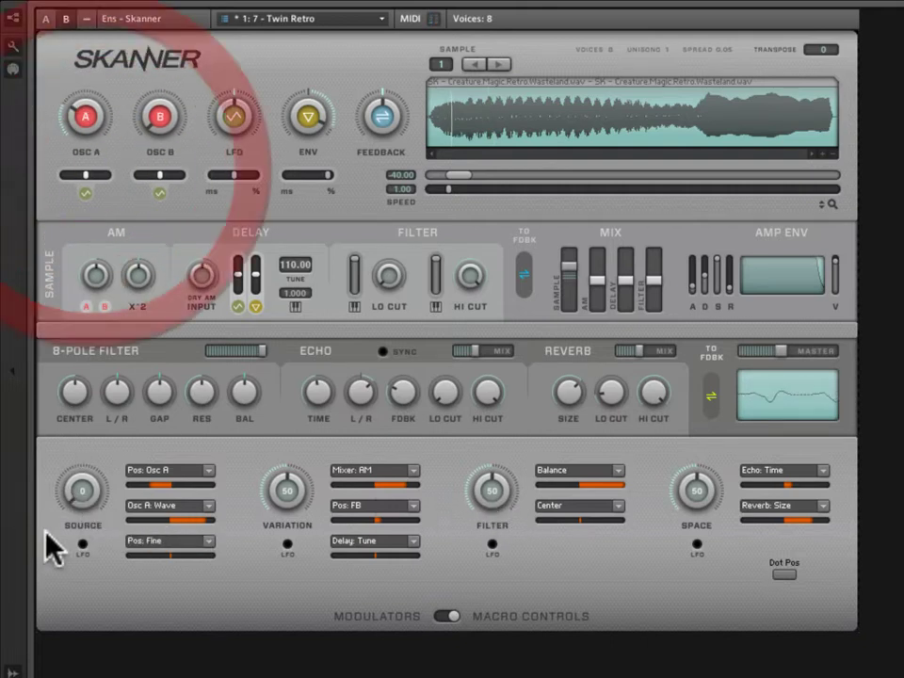
Raise the Source macro to 21 and flip between the Modulators and Macro Controls views
drag(76, 490, 89, 424)
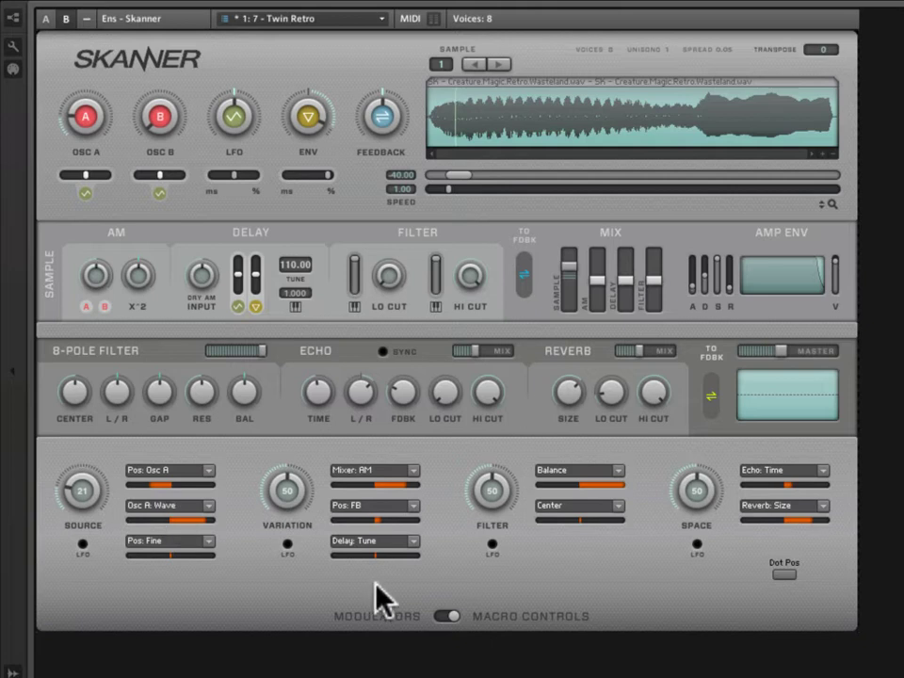
click(446, 616)
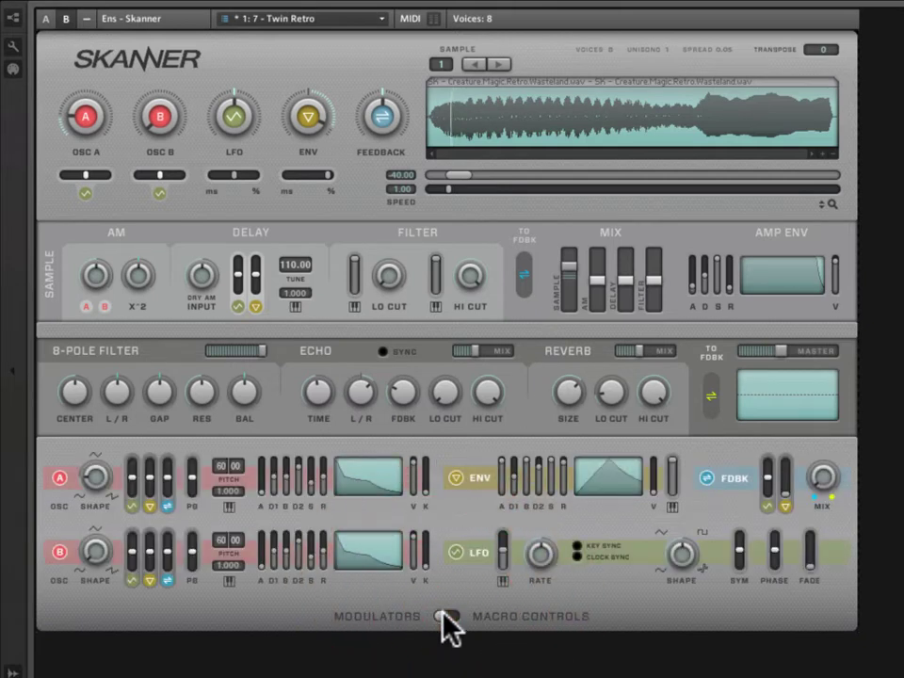
click(445, 615)
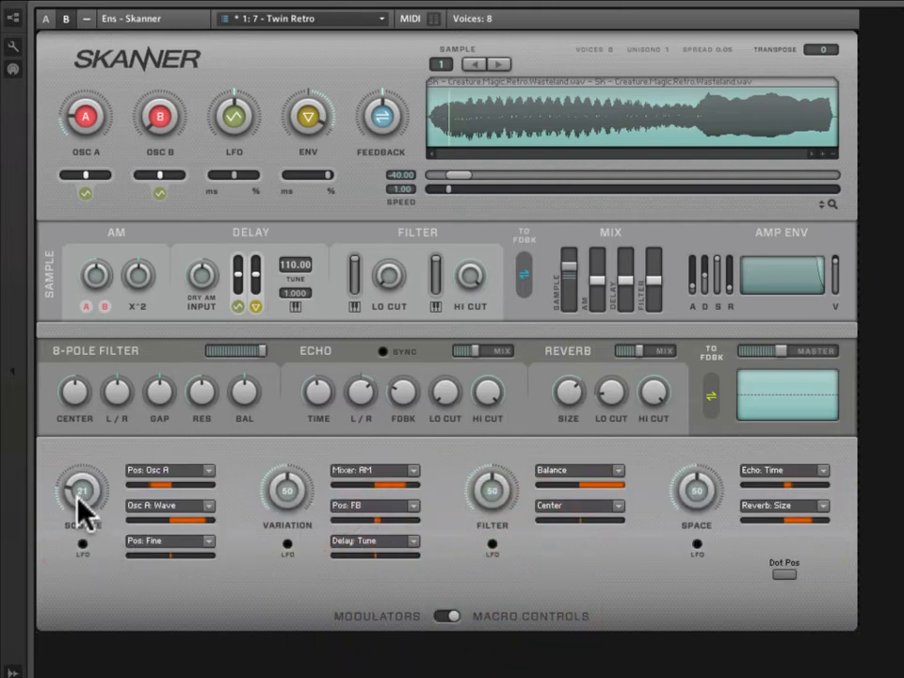
click(442, 616)
click(444, 617)
Enable global LFO modulation on the Source macro and check the modulator settings
click(86, 117)
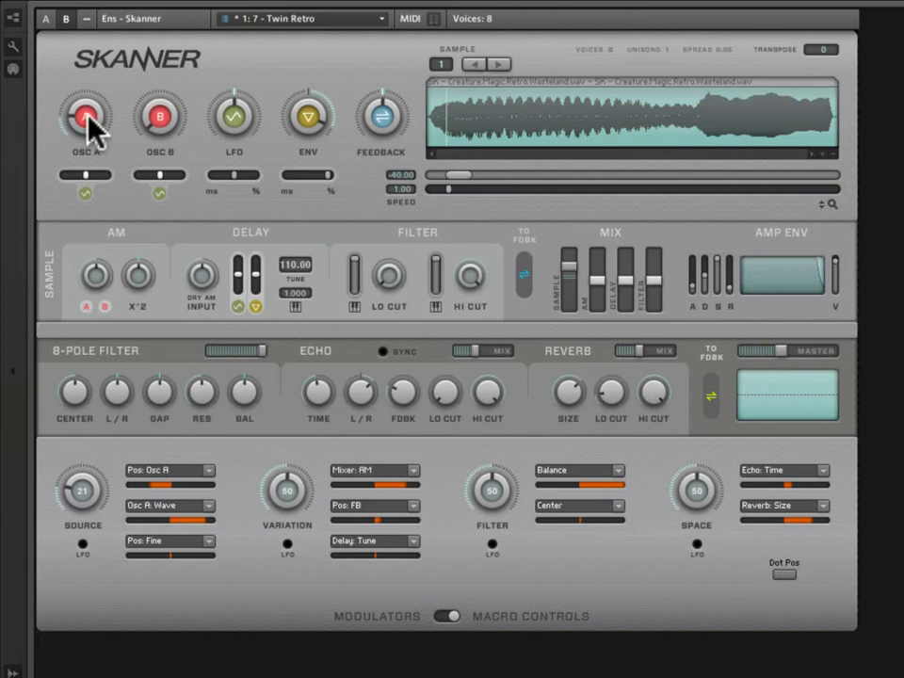
click(82, 545)
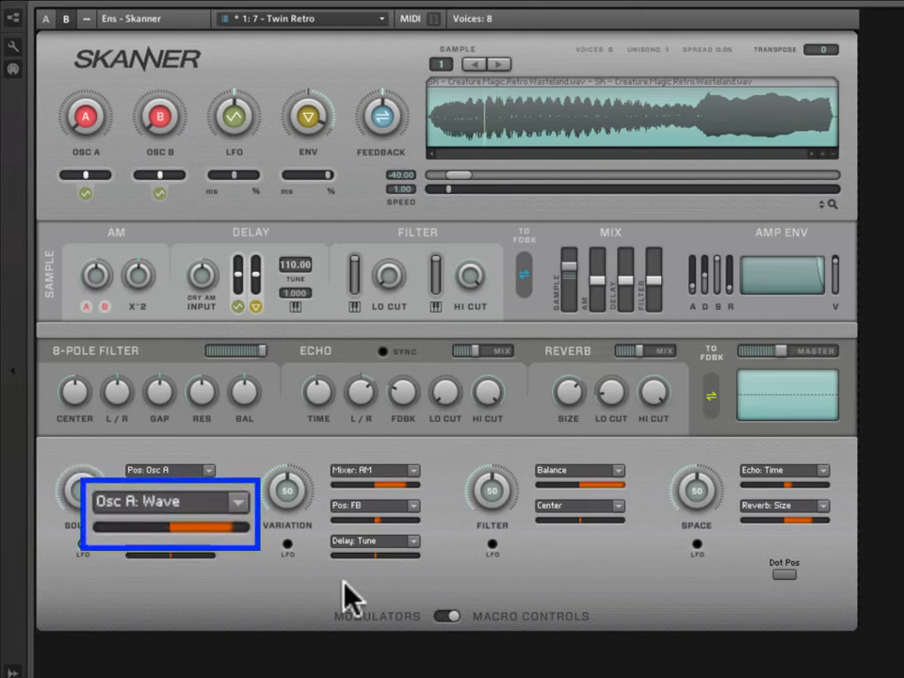
click(441, 615)
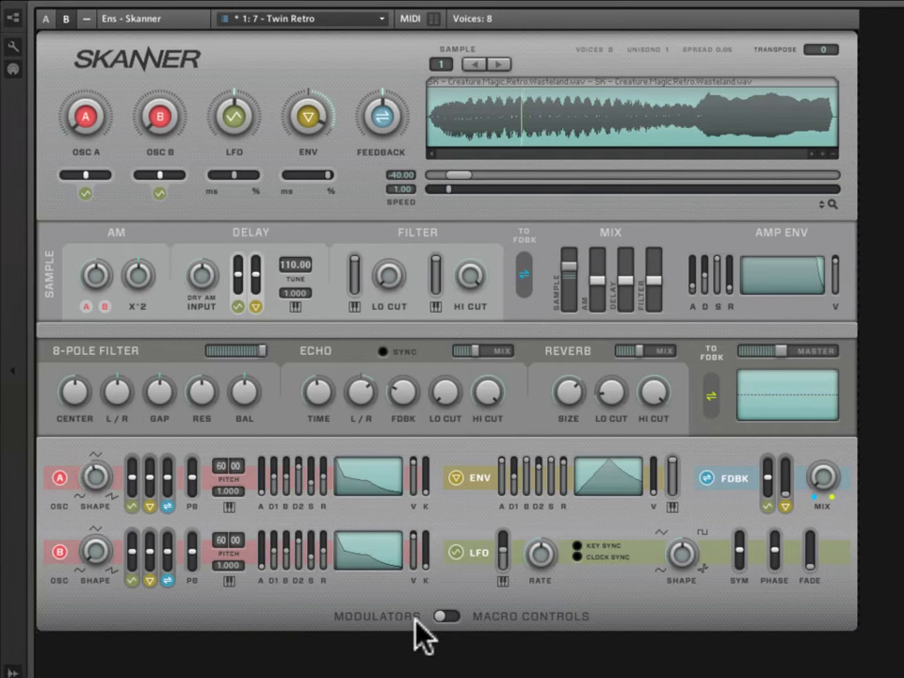
click(448, 615)
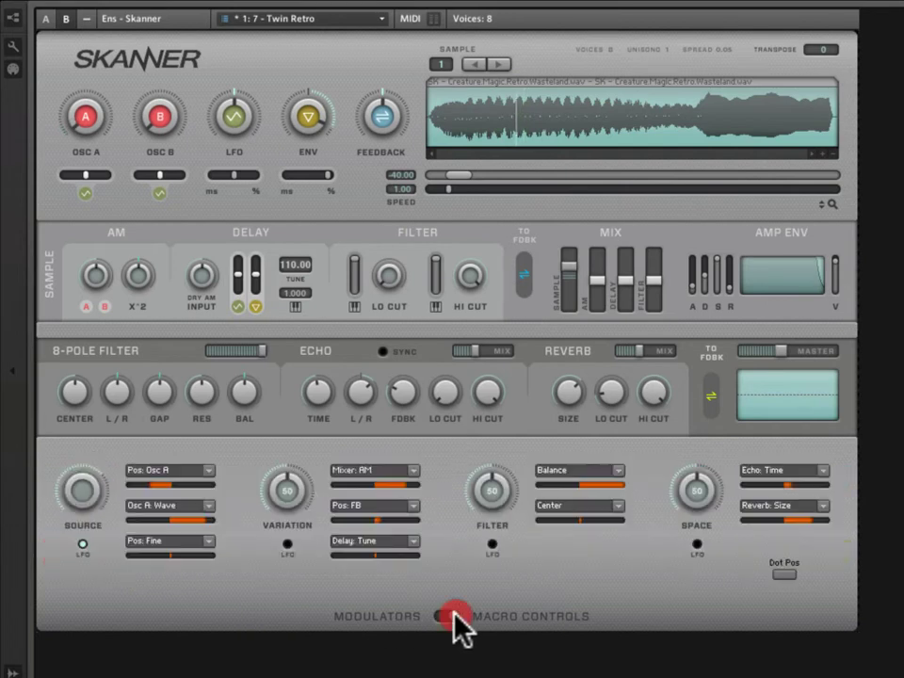
Switch off Source's LFO and browse the Pos: Fine, Delay: Tune, Center and Reverb: Size target lists unchanged
click(81, 544)
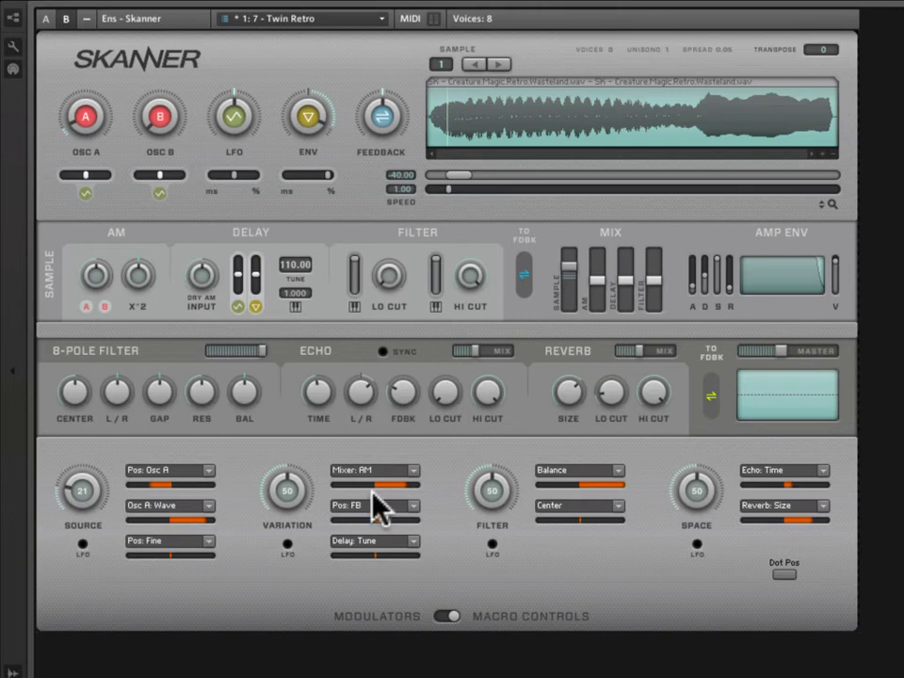
click(207, 544)
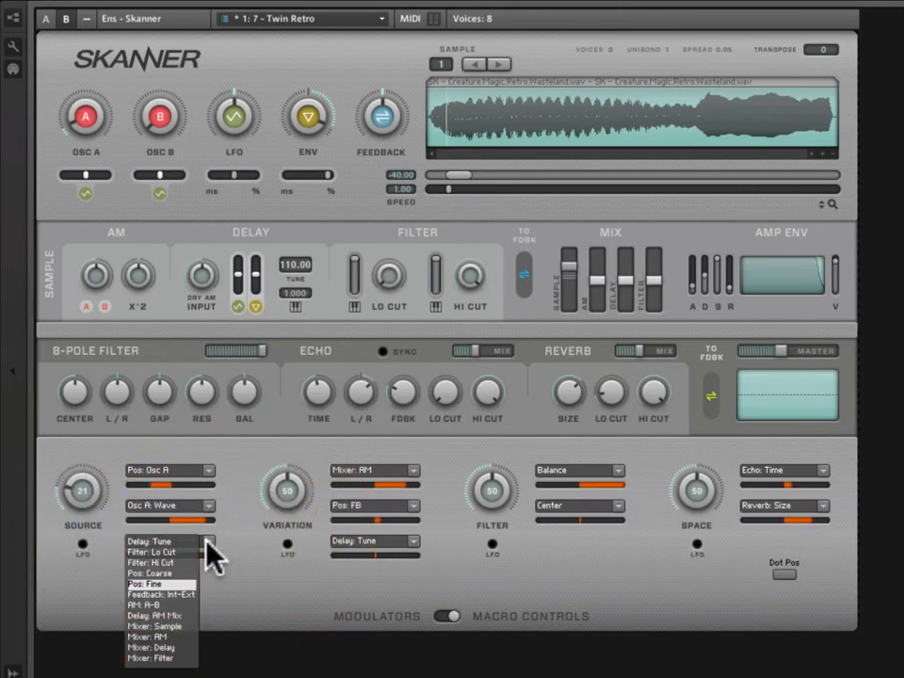
click(232, 590)
click(350, 543)
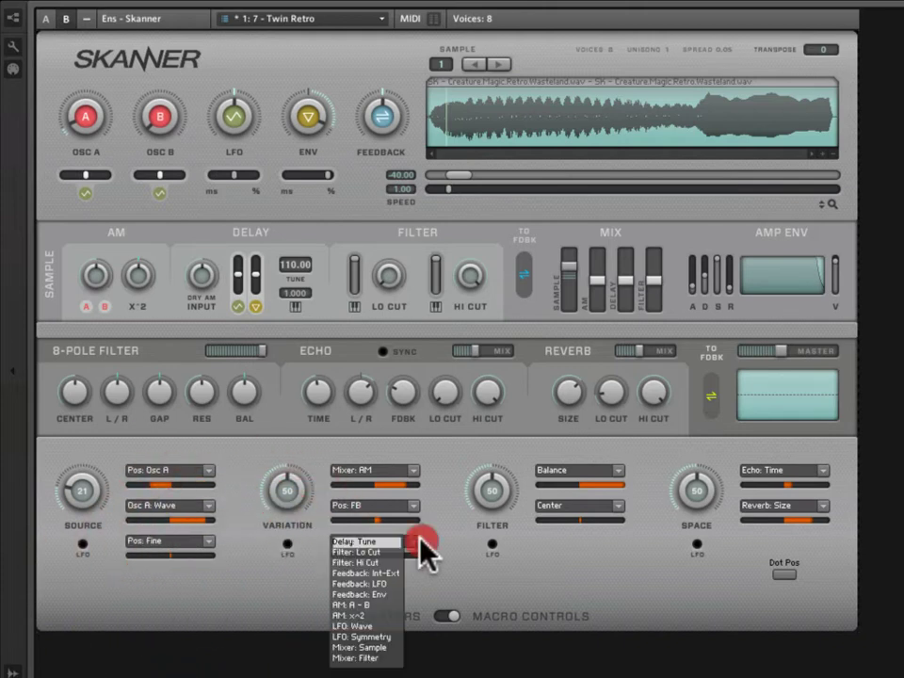
click(620, 506)
click(826, 505)
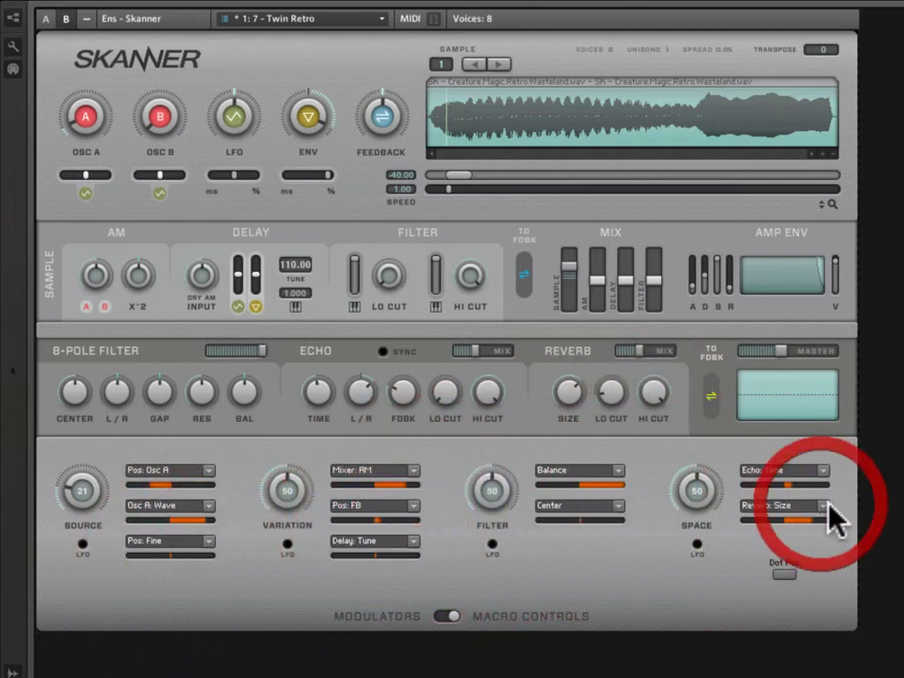
click(844, 540)
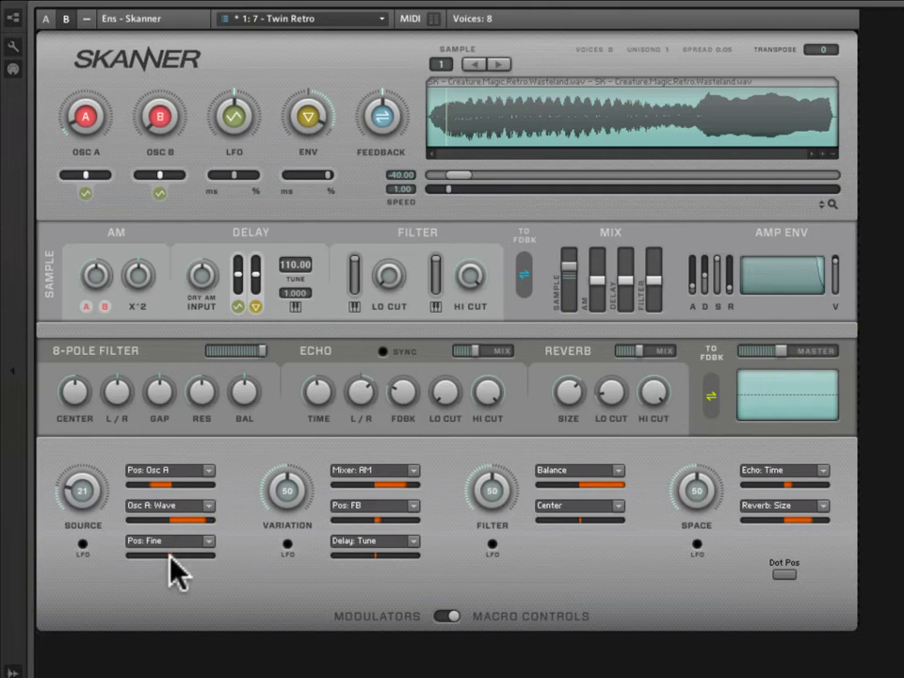
Increase Source's Pos: Fine modulation amount, then sweep the Source macro, ending near 41
drag(170, 557, 224, 556)
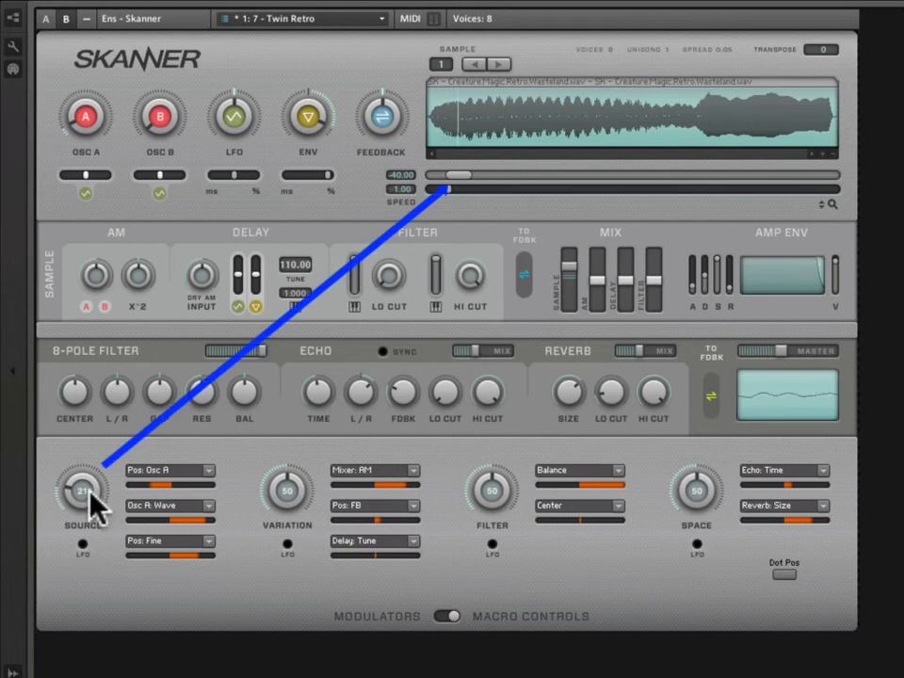
drag(92, 501, 94, 431)
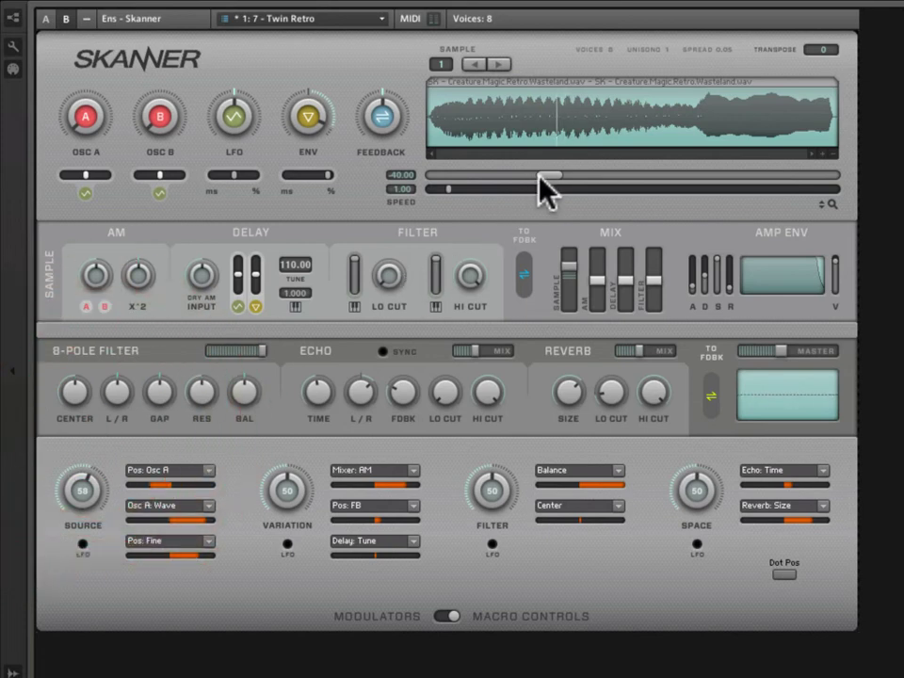
mouse_move(75, 497)
mouse_down()
mouse_move(91, 506)
mouse_move(94, 549)
mouse_move(97, 390)
mouse_move(80, 452)
mouse_move(87, 549)
mouse_move(85, 486)
mouse_up()
drag(822, 187, 819, 124)
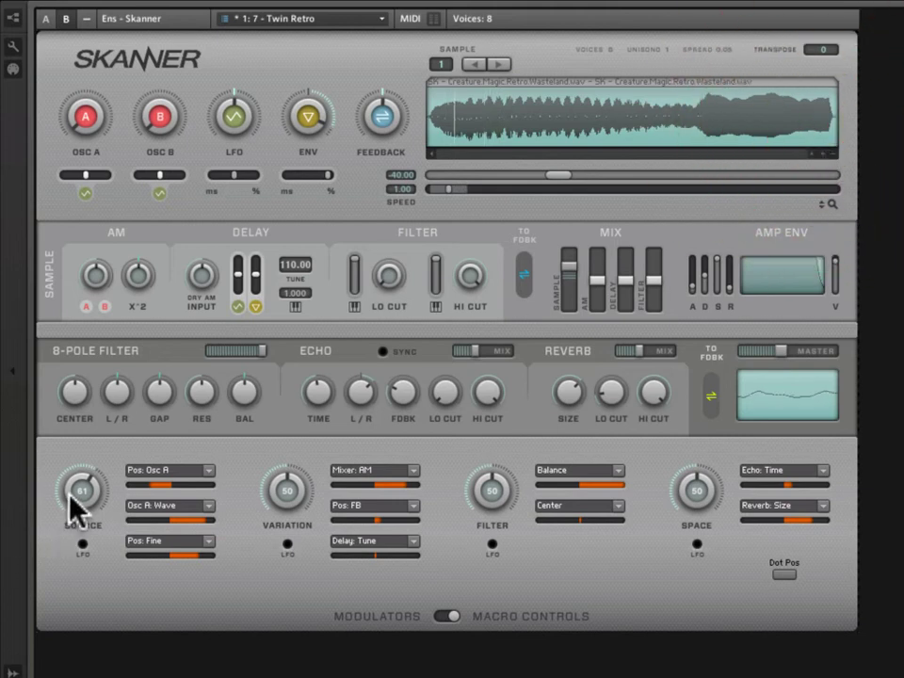
drag(71, 496, 86, 551)
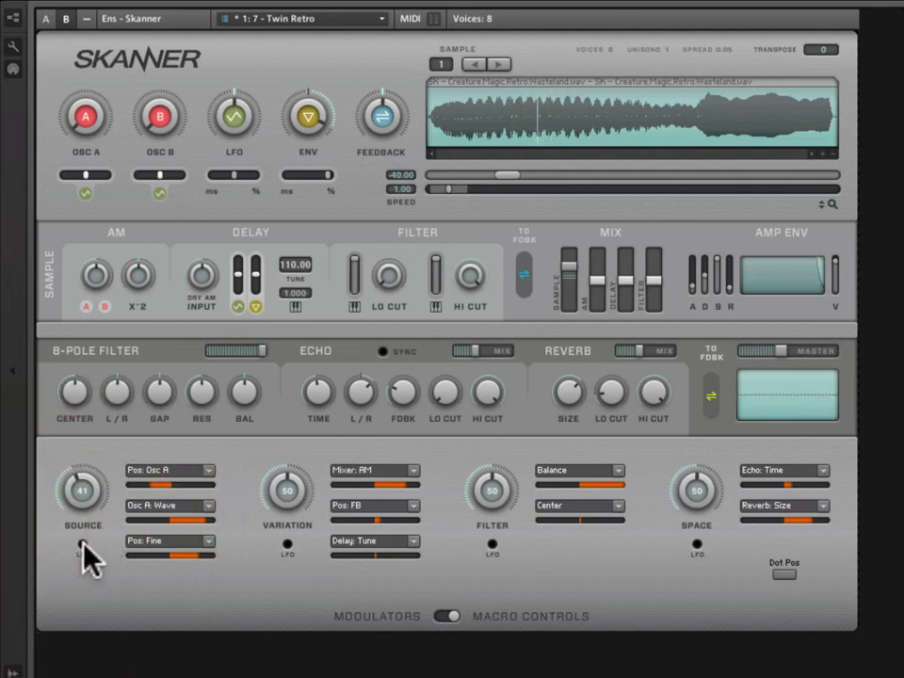
Enable Source's LFO and check the Pos: Fine target list, keeping Pos: Fine
click(82, 545)
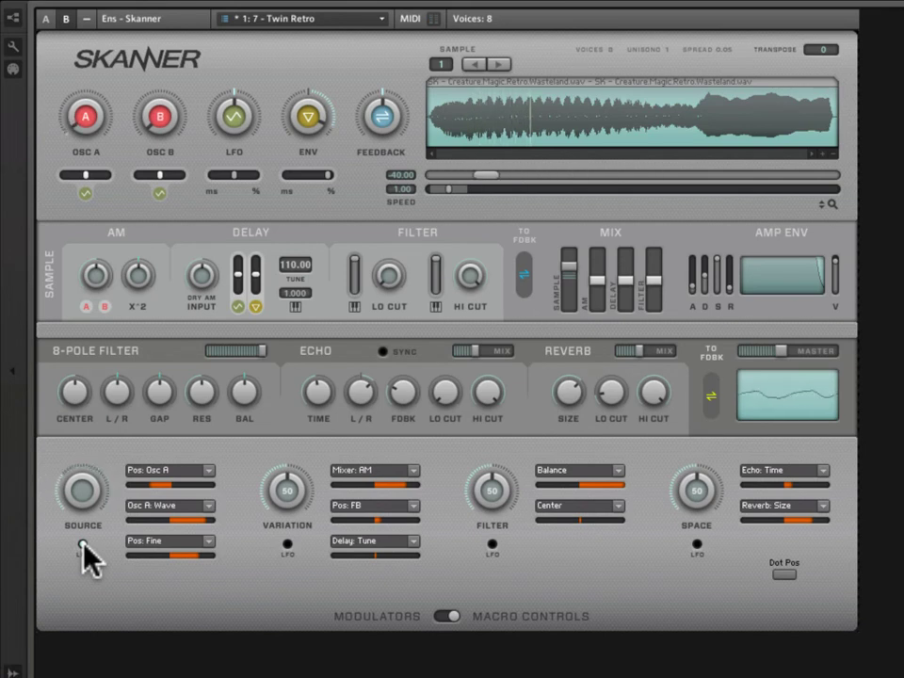
click(156, 543)
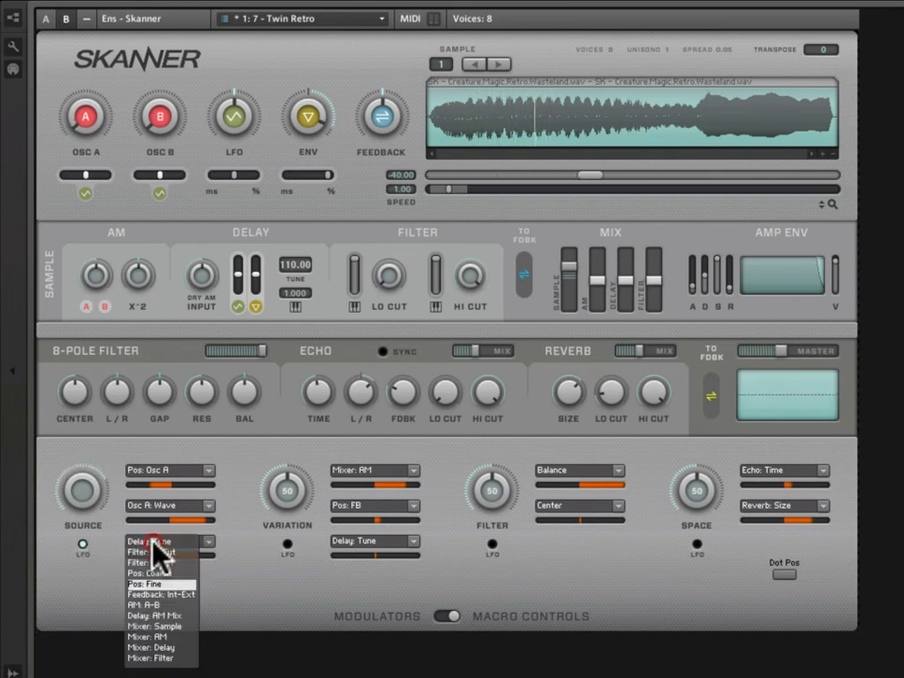
click(230, 610)
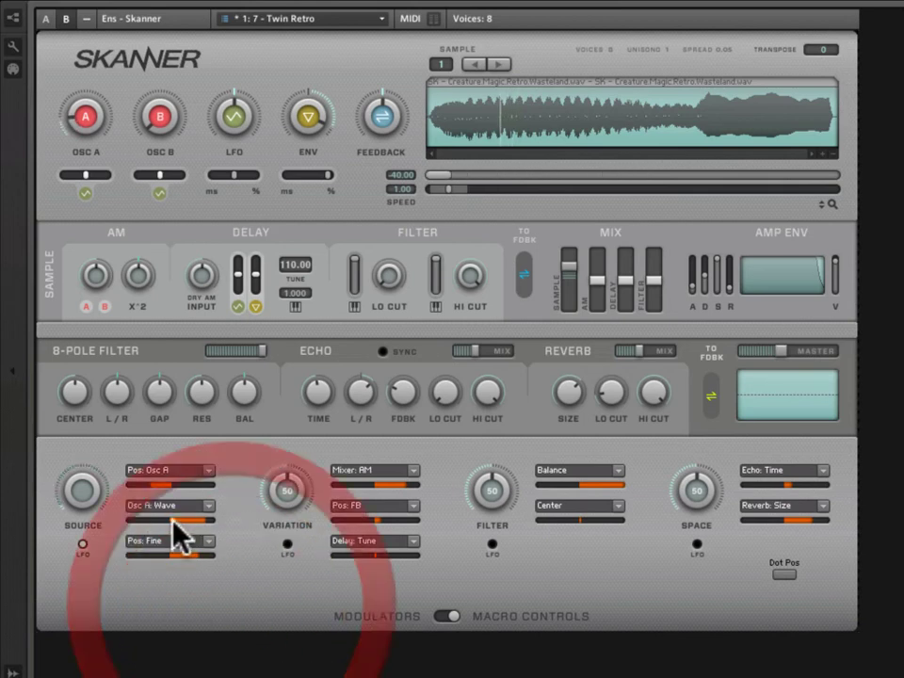
click(179, 541)
click(267, 562)
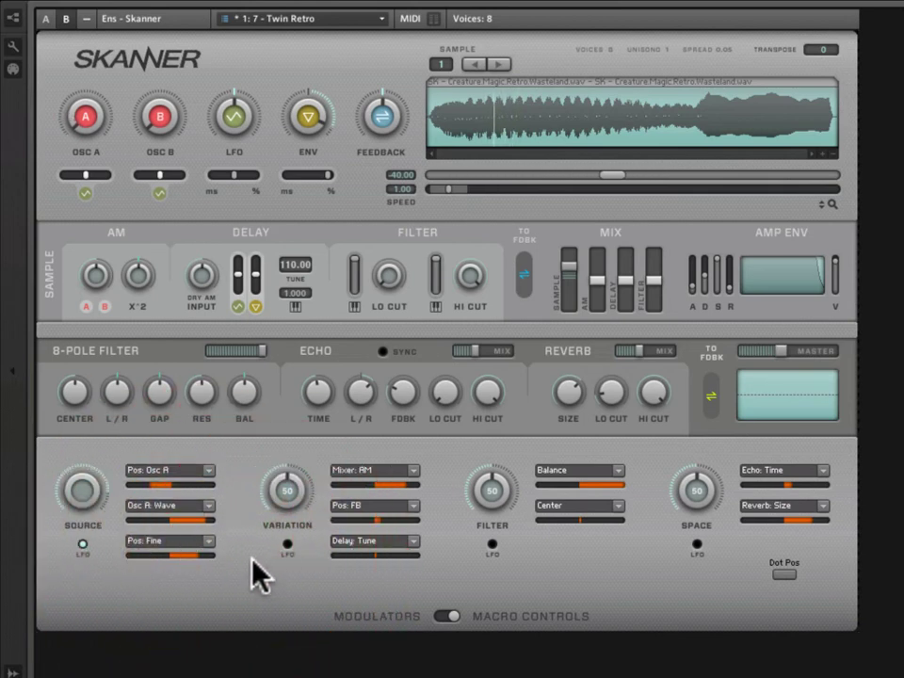
click(213, 541)
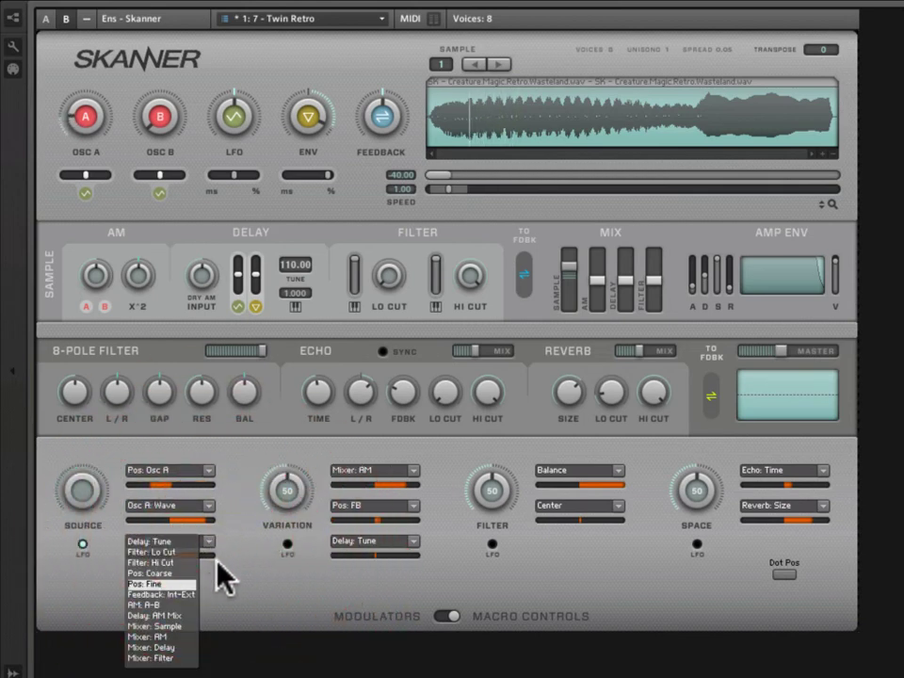
click(224, 584)
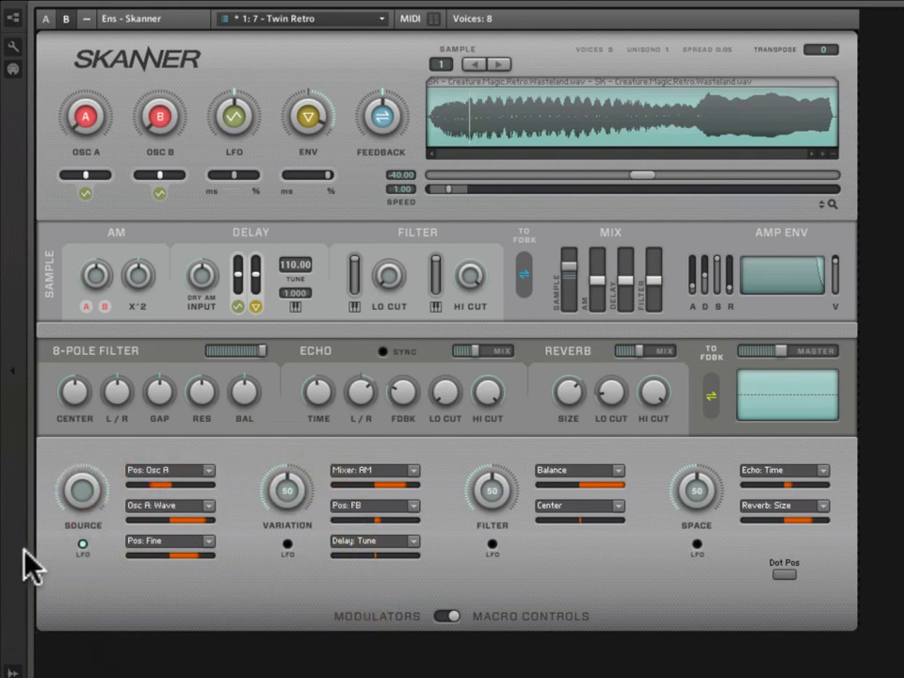
Switch Source's LFO off, nudge Source to 42, and confirm Pos: Fine stays the target
click(82, 543)
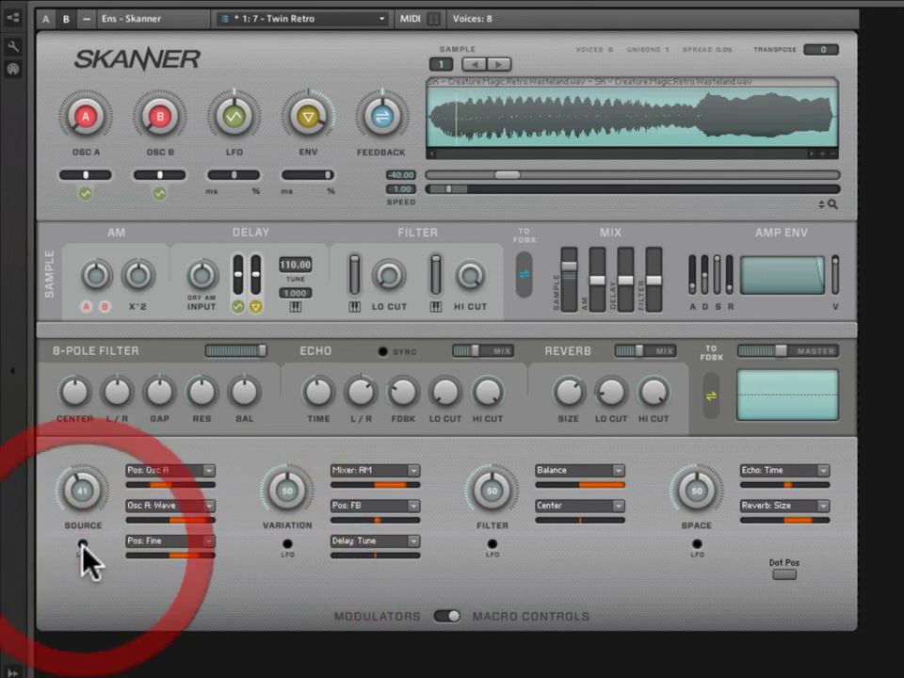
click(81, 497)
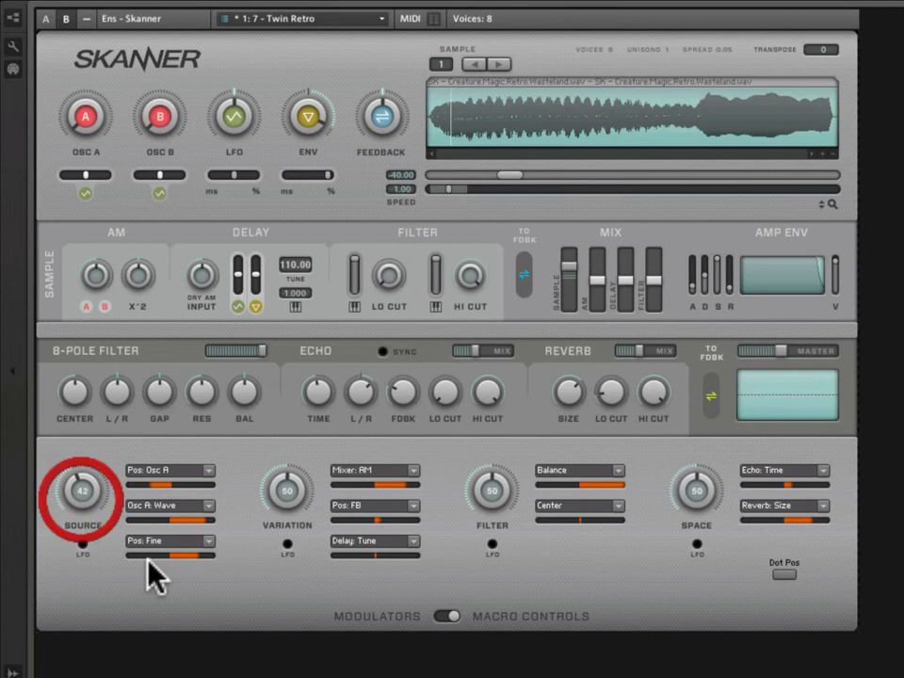
click(172, 540)
click(238, 543)
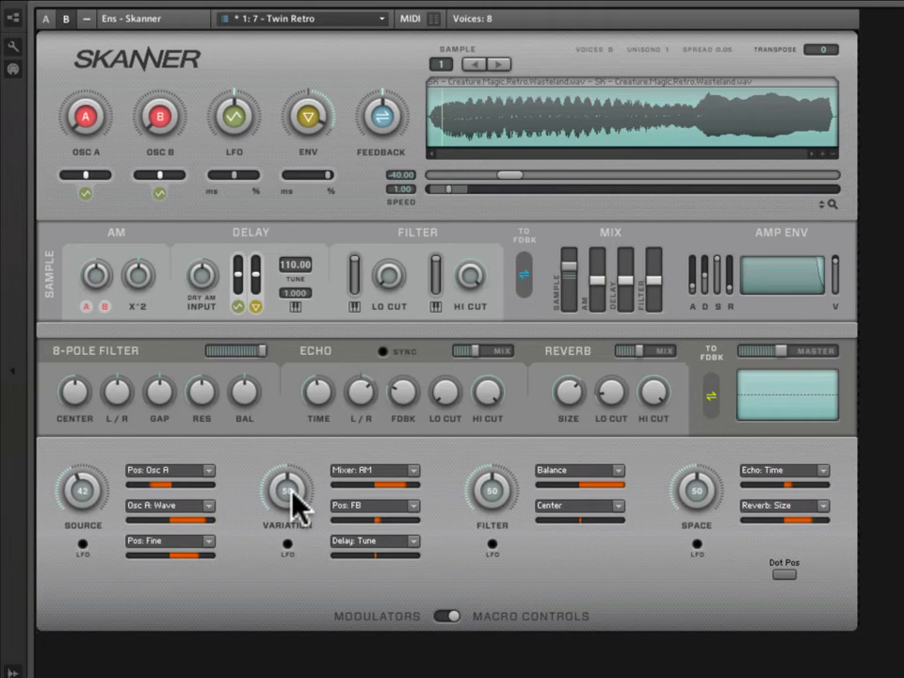
Replace Variation's Mixer: AM destination with Osc A: Coarse
click(359, 473)
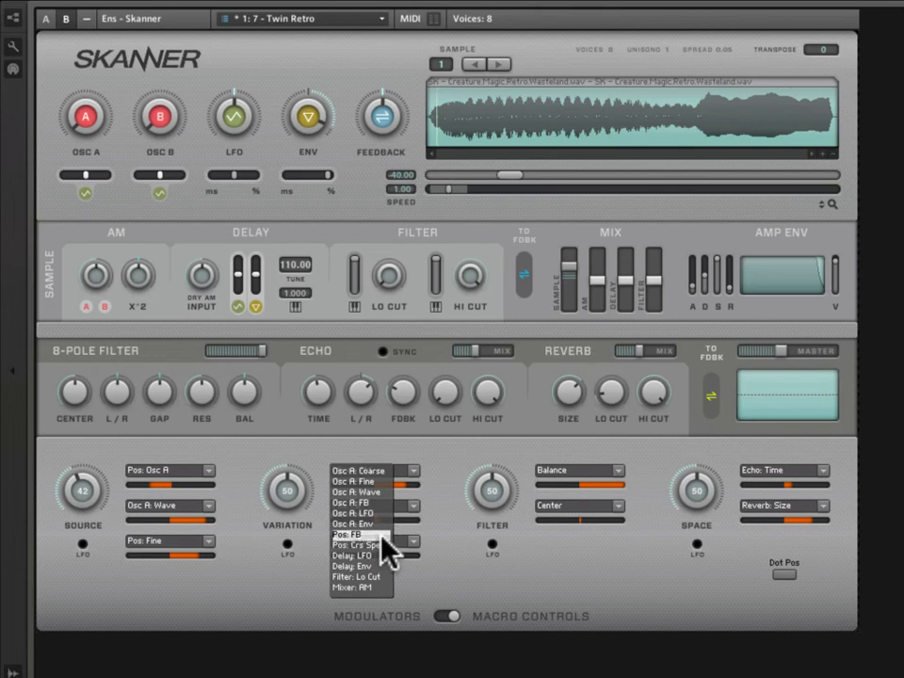
click(370, 474)
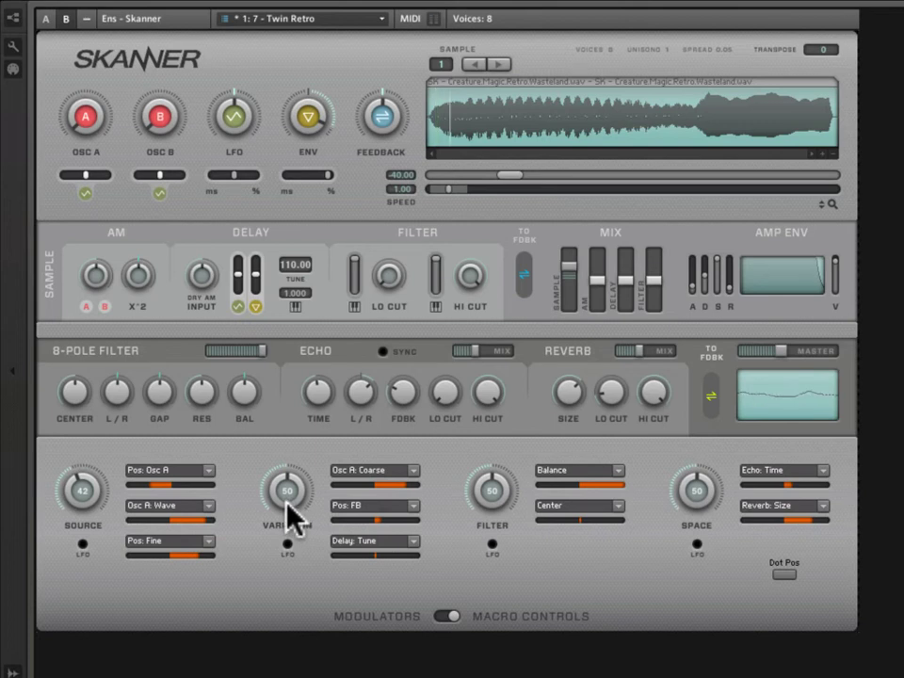
Raise Variation and enable its LFO, then lower oscillator A's pitch in the Modulators view
drag(288, 510, 289, 541)
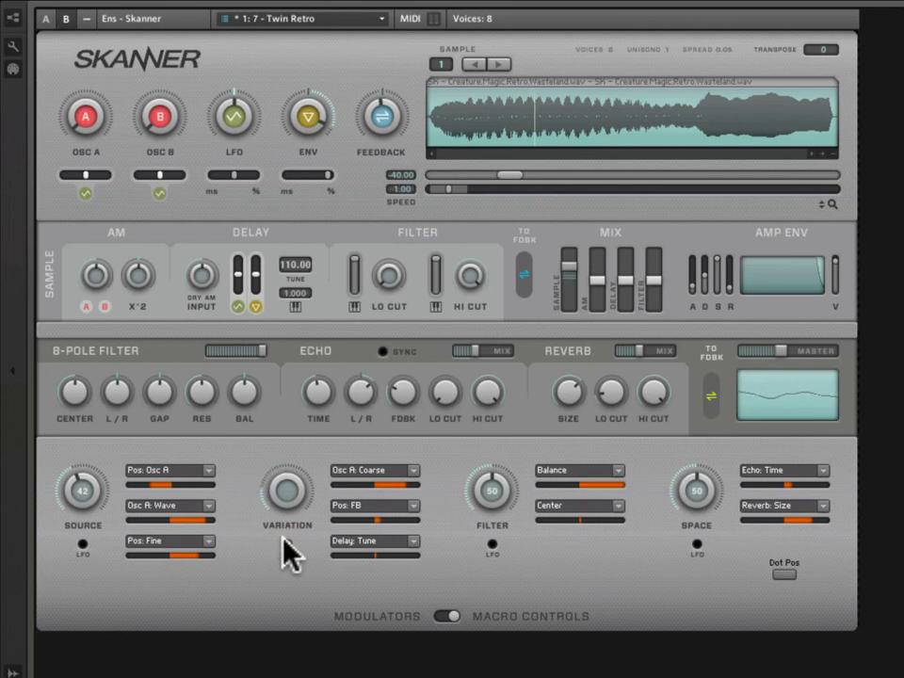
click(286, 544)
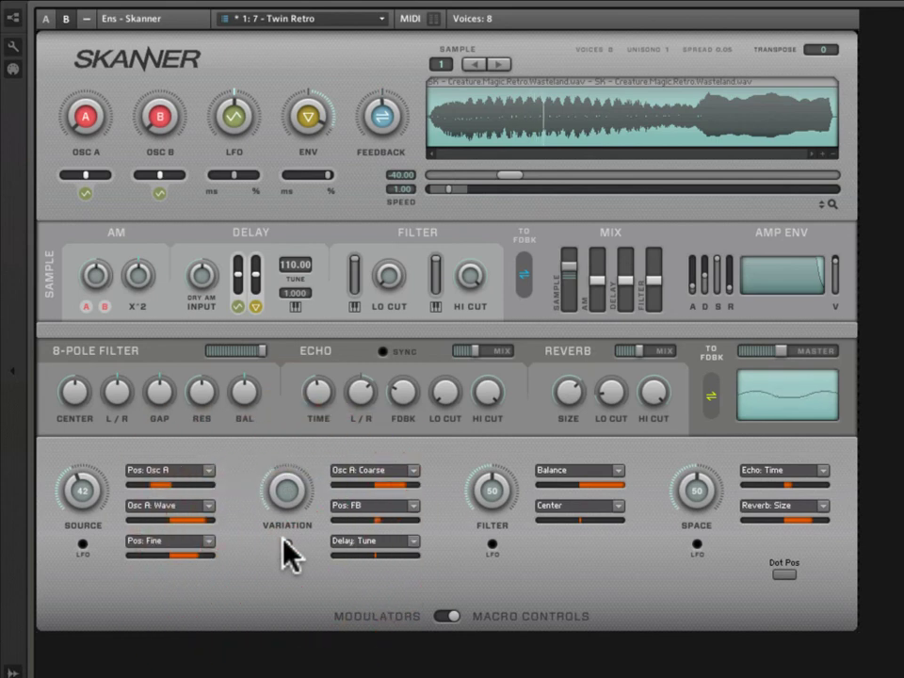
click(442, 617)
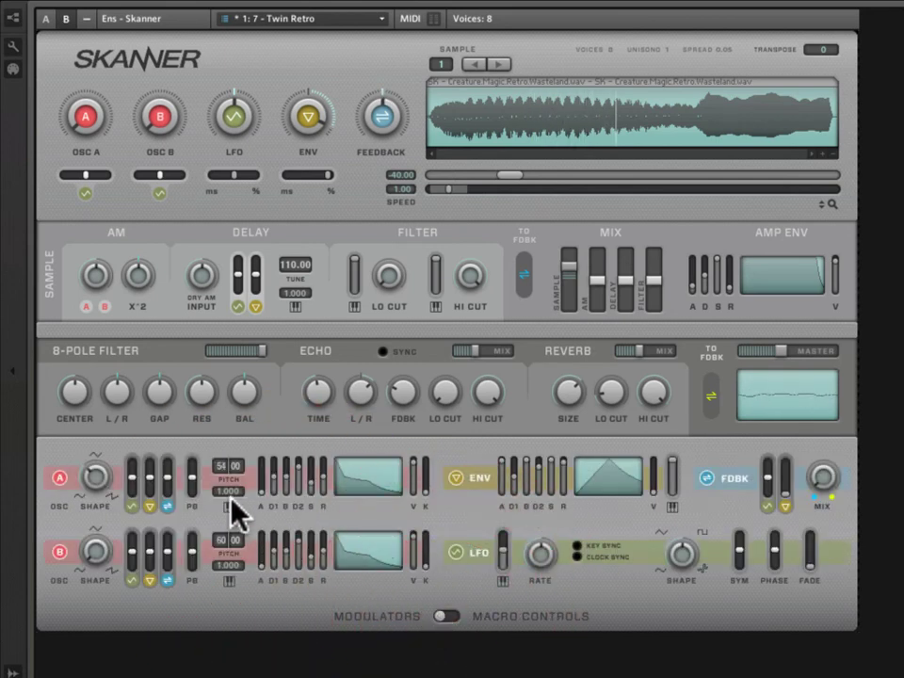
drag(228, 467, 228, 492)
click(448, 617)
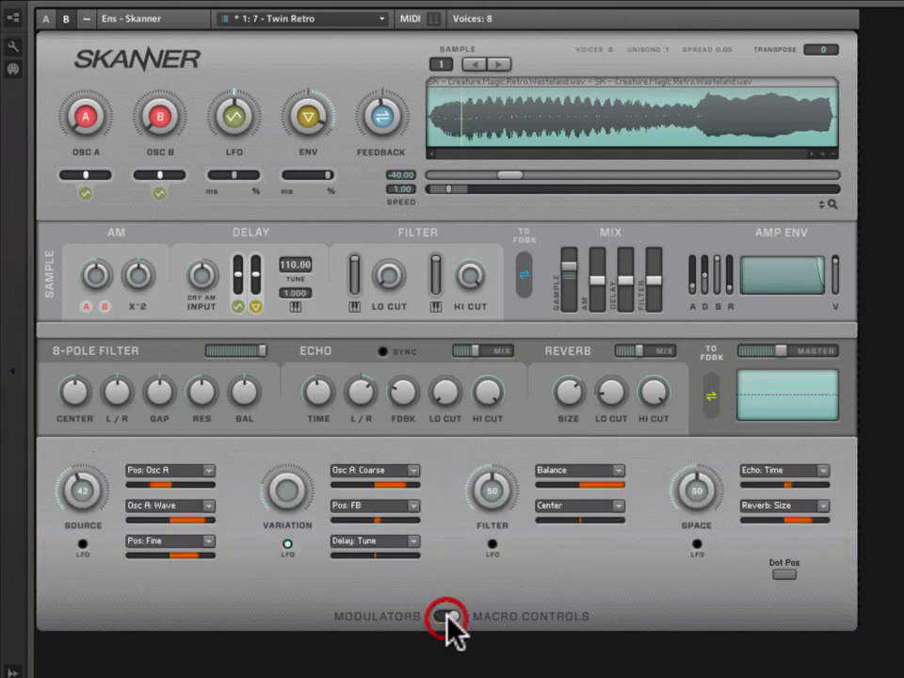
click(407, 508)
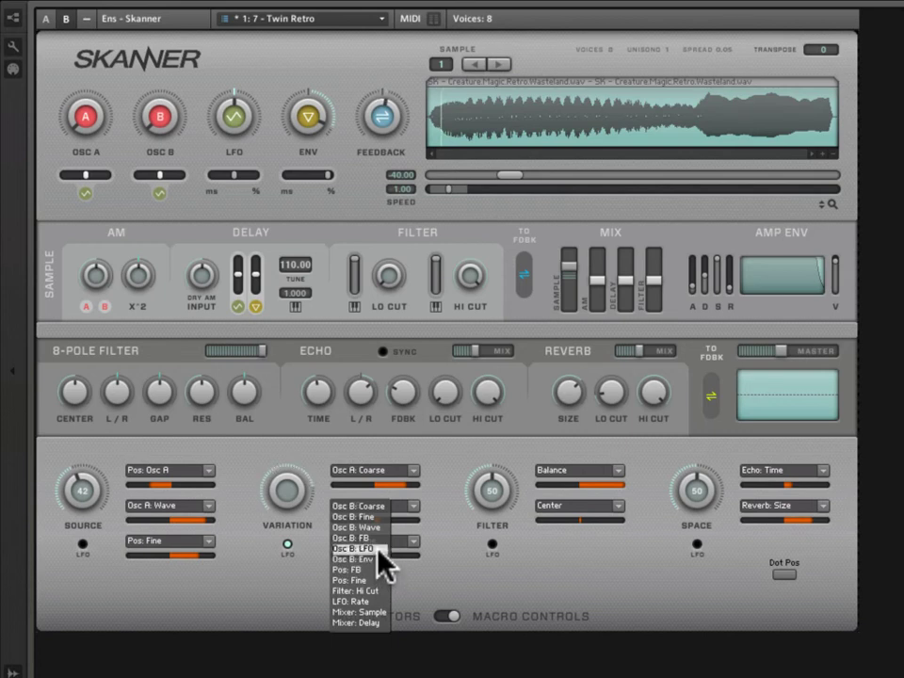
Browse Source's and Variation's first-slot destination lists unchanged, then turn off Variation's LFO
click(212, 471)
click(210, 471)
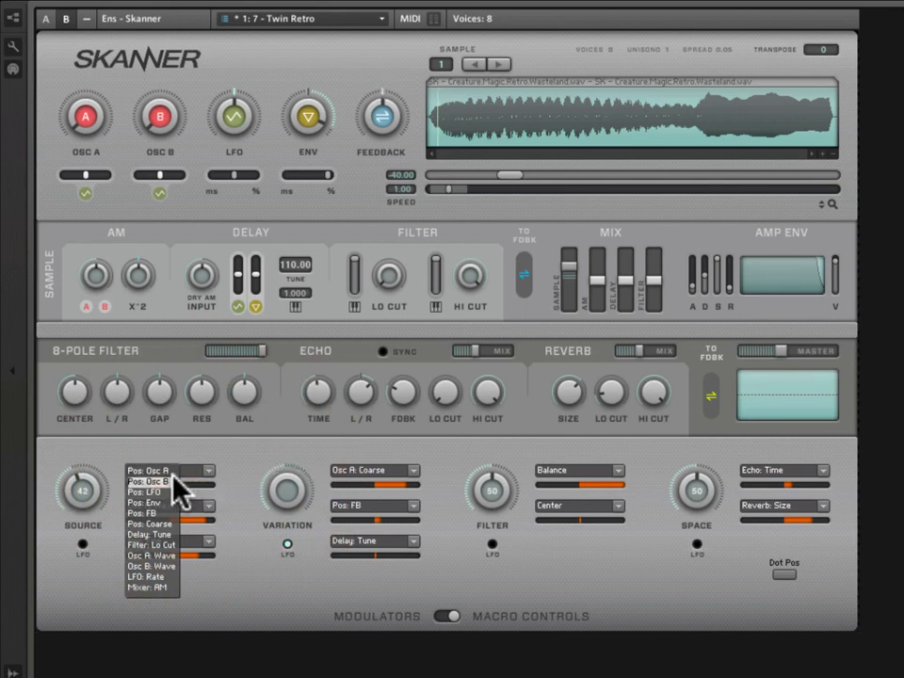
click(411, 480)
click(414, 480)
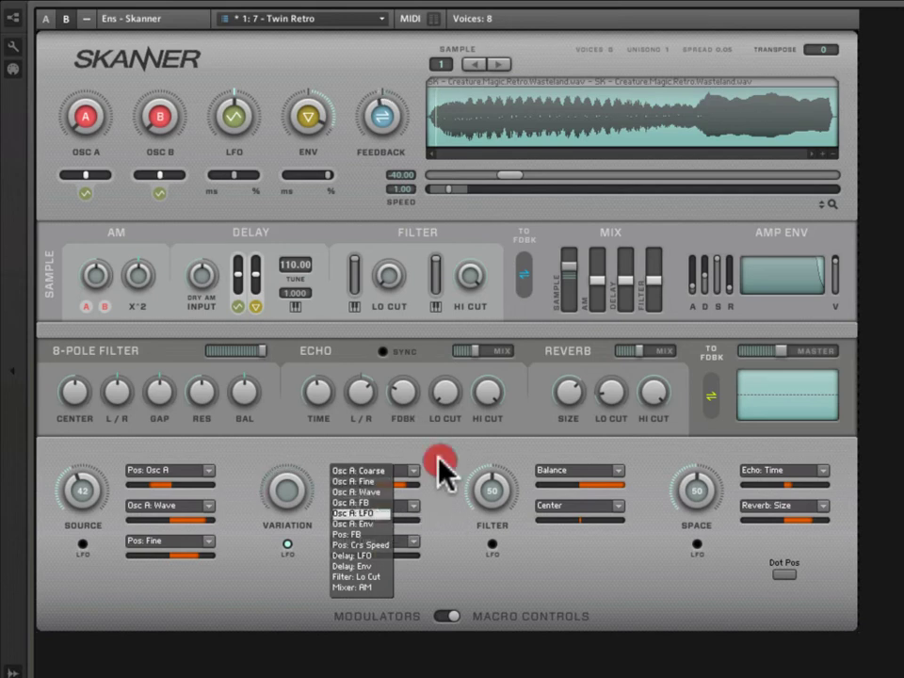
click(411, 480)
click(287, 544)
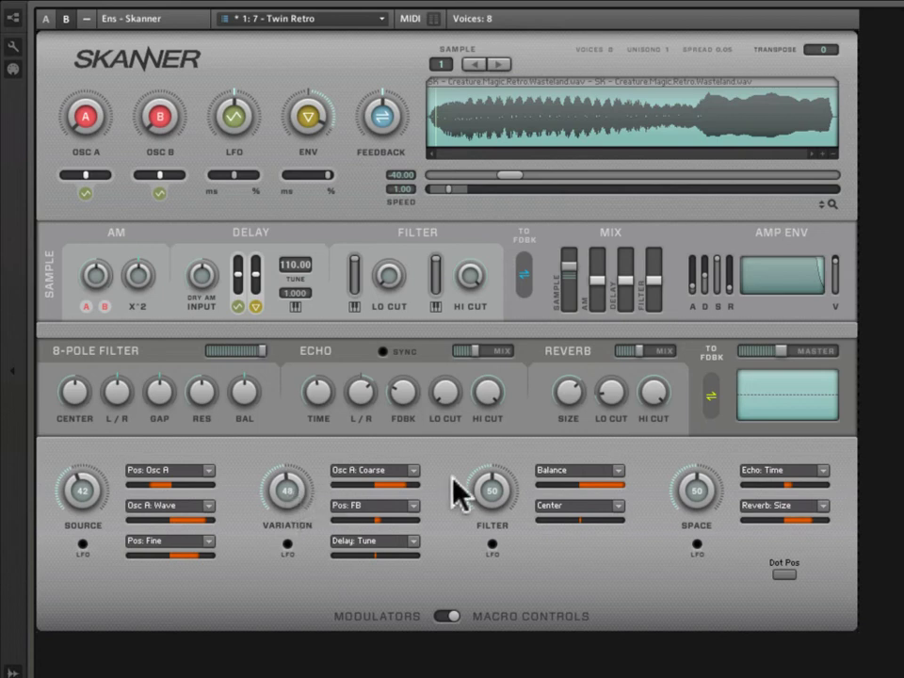
Keep Balance as Filter's first destination and apply the global LFO to the Filter macro
click(618, 470)
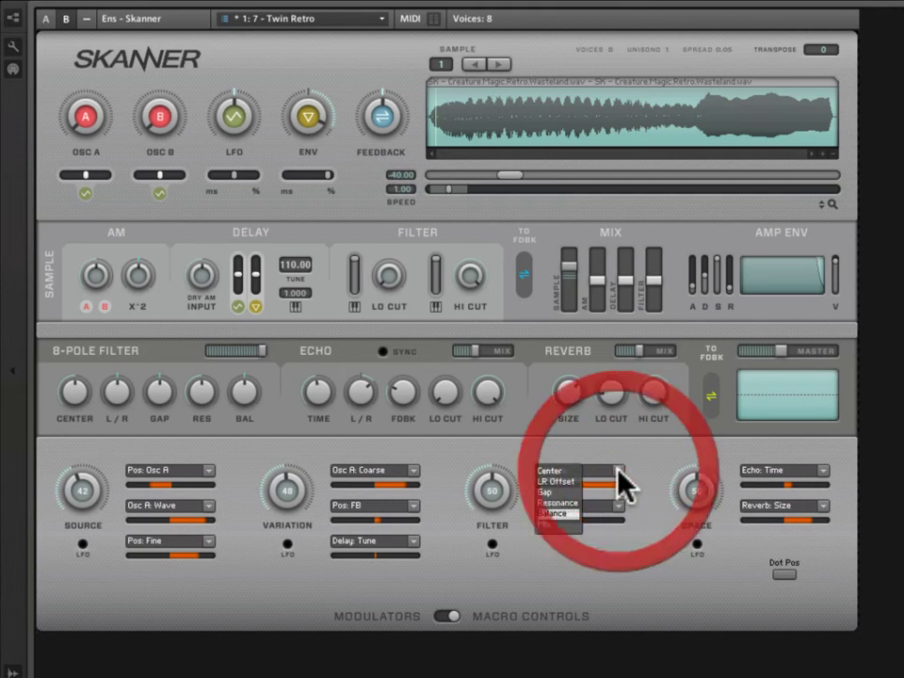
click(639, 463)
click(621, 469)
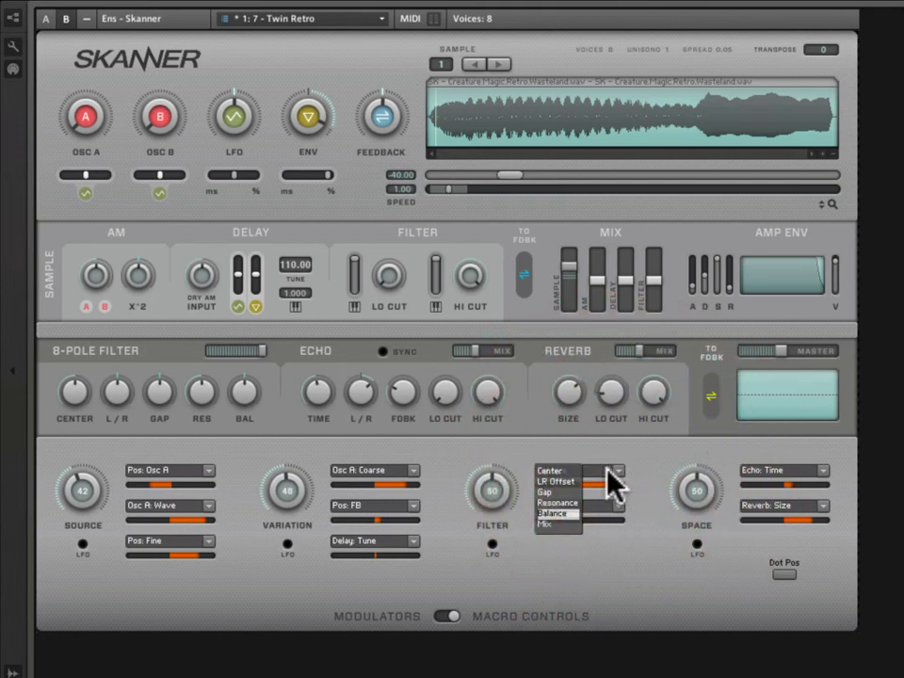
click(641, 573)
click(492, 543)
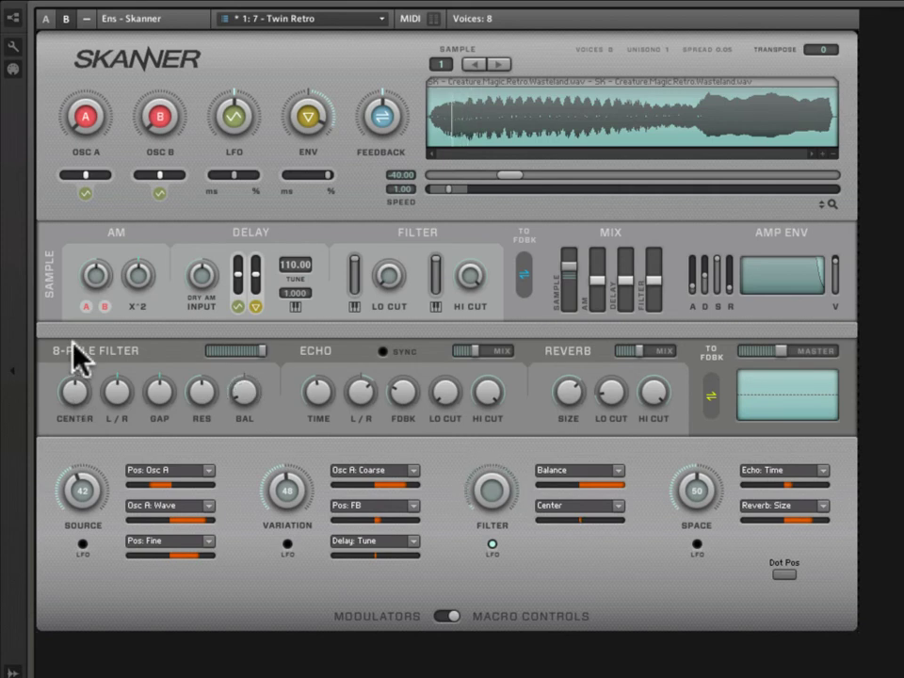
Adjust the Center amount, switch Filter's second destination to Mix, and set the Mix amount
click(579, 518)
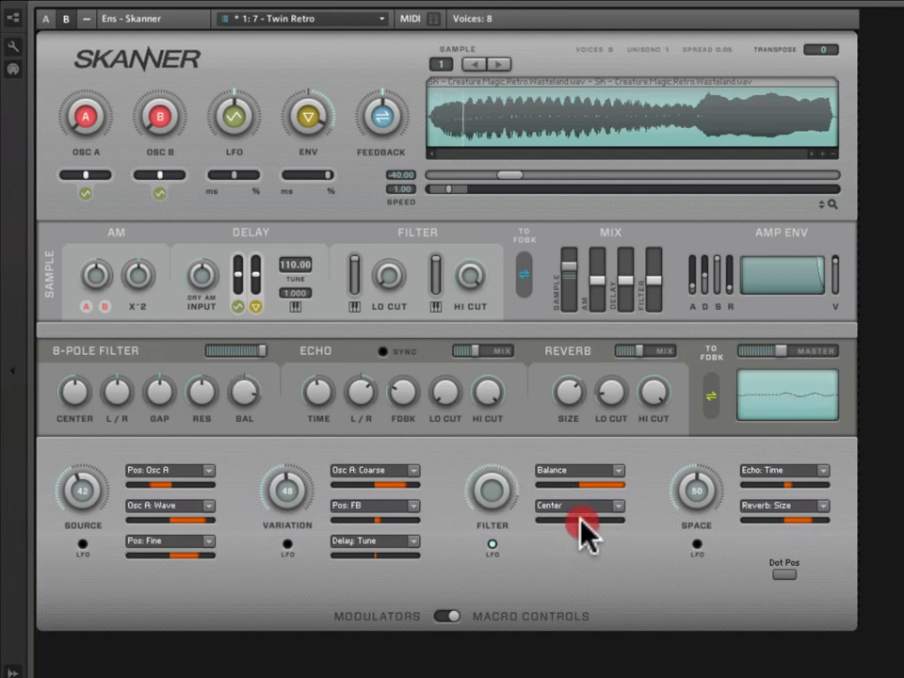
drag(579, 516, 544, 509)
click(546, 506)
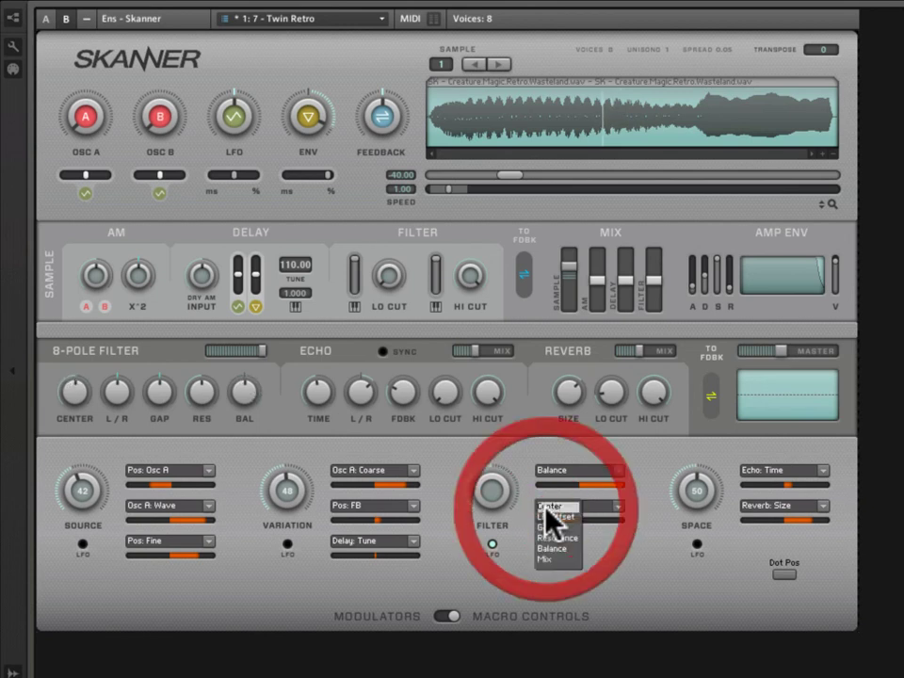
drag(623, 542, 567, 560)
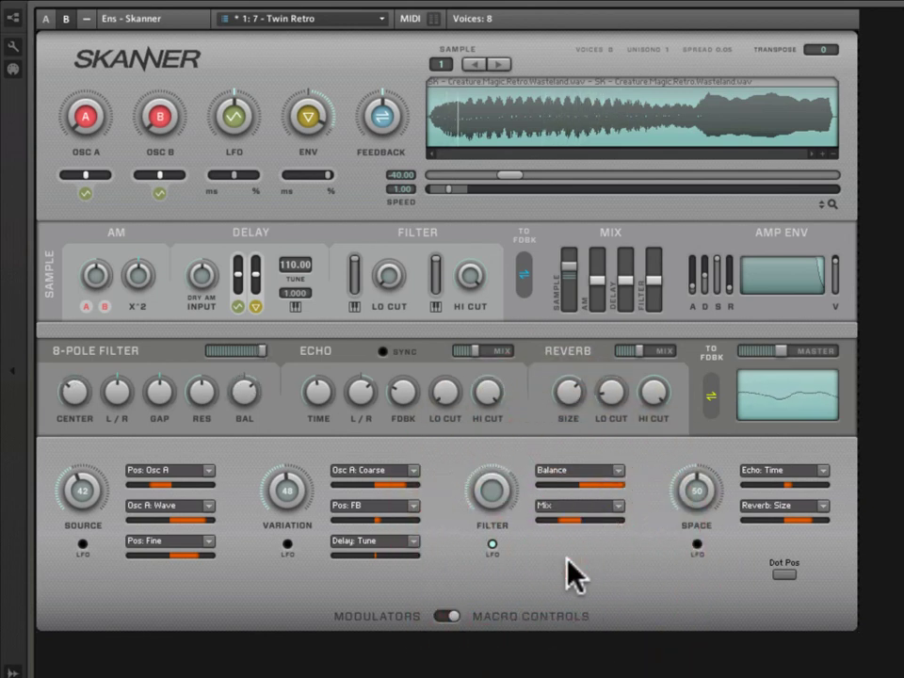
drag(565, 517, 677, 521)
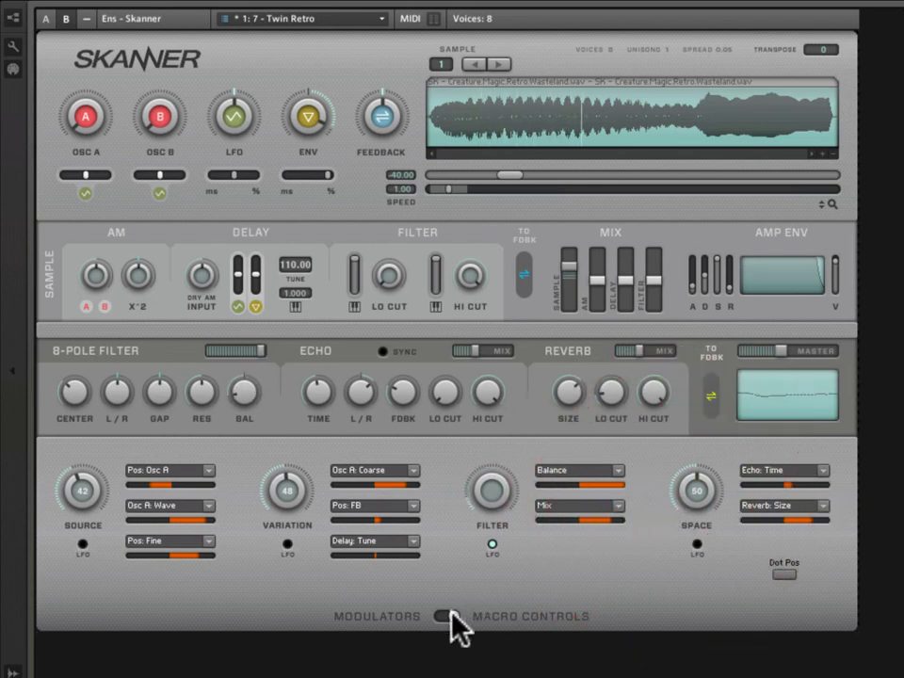
Flip between the Modulators and Macro Controls views, ending on Macro Controls
click(452, 616)
click(456, 615)
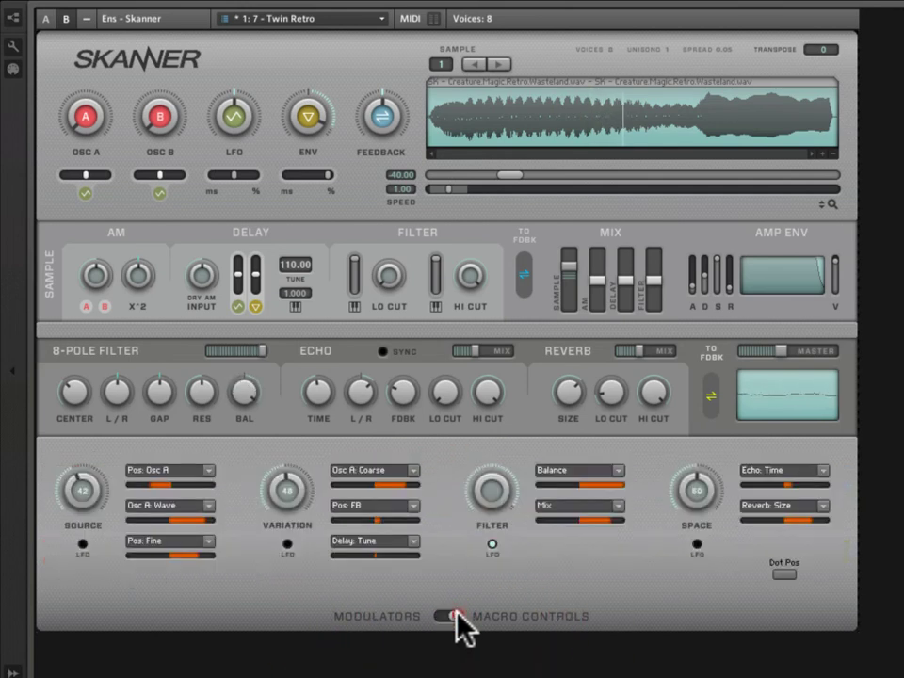
click(450, 613)
click(448, 616)
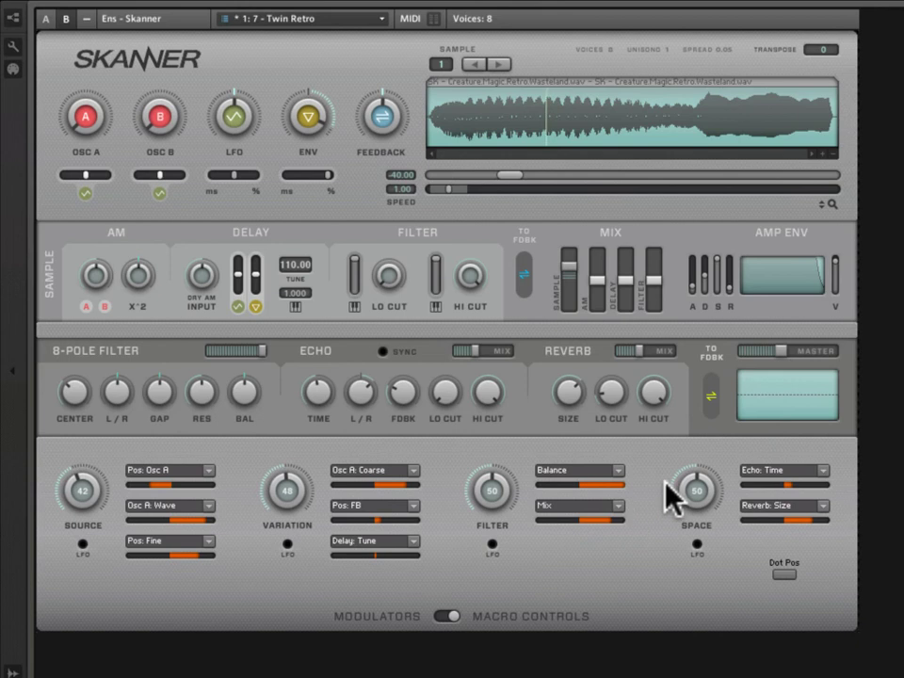
Keep Echo: Time as Space's first destination, adjust Space, and enable Space's LFO
click(790, 473)
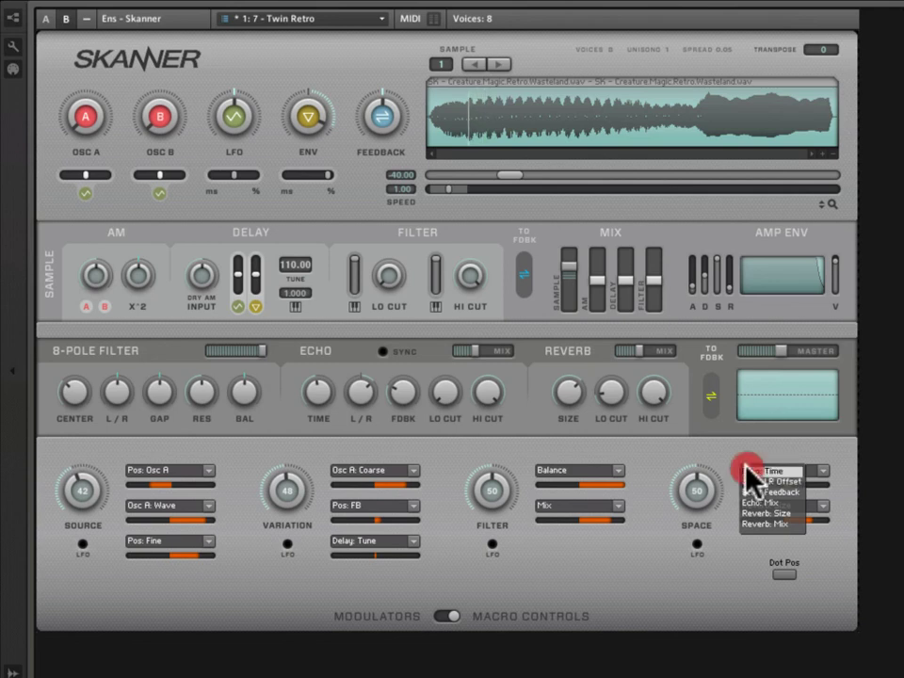
click(748, 471)
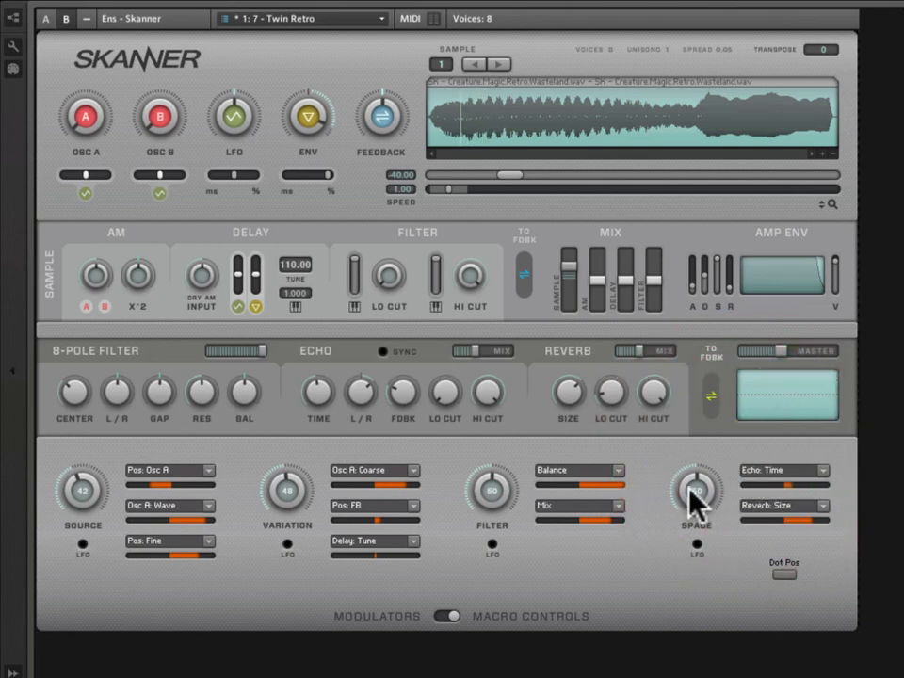
drag(694, 498, 693, 493)
click(694, 543)
click(697, 543)
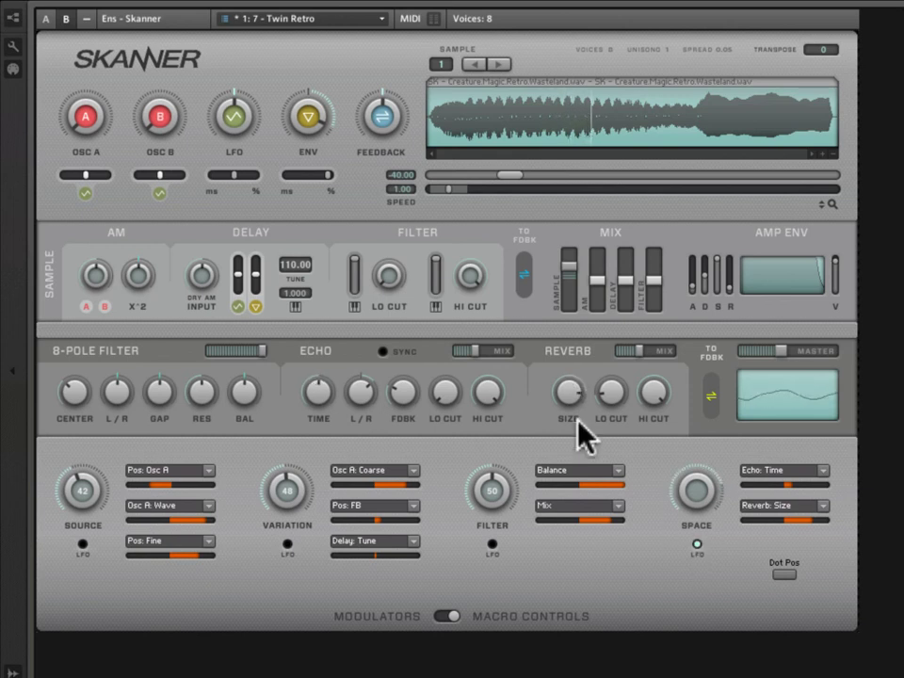
Bring Space's Reverb: Size modulation amount to about zero and show the LFO overview page
click(806, 523)
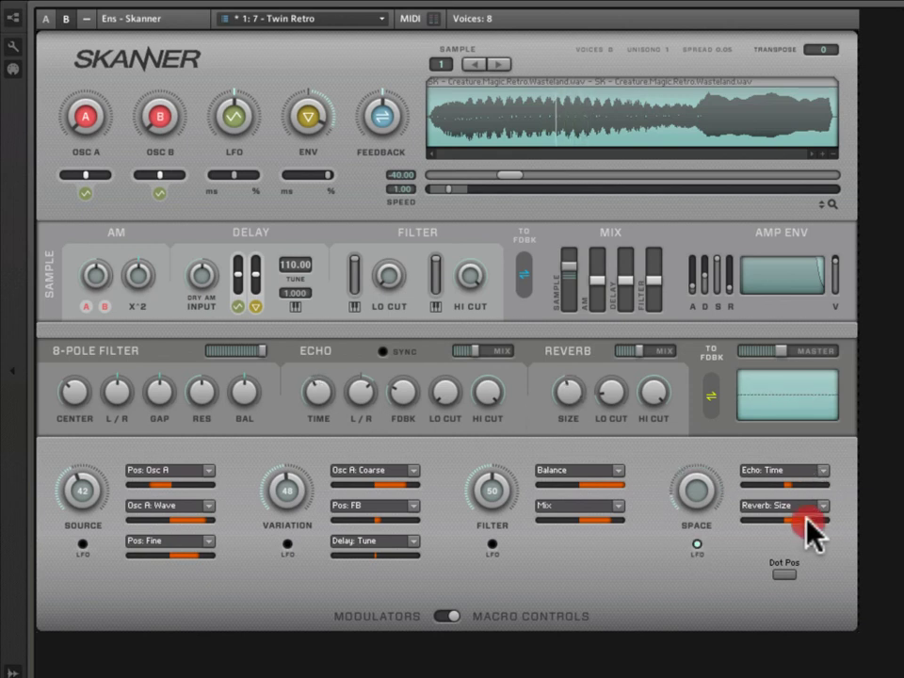
drag(806, 520, 815, 486)
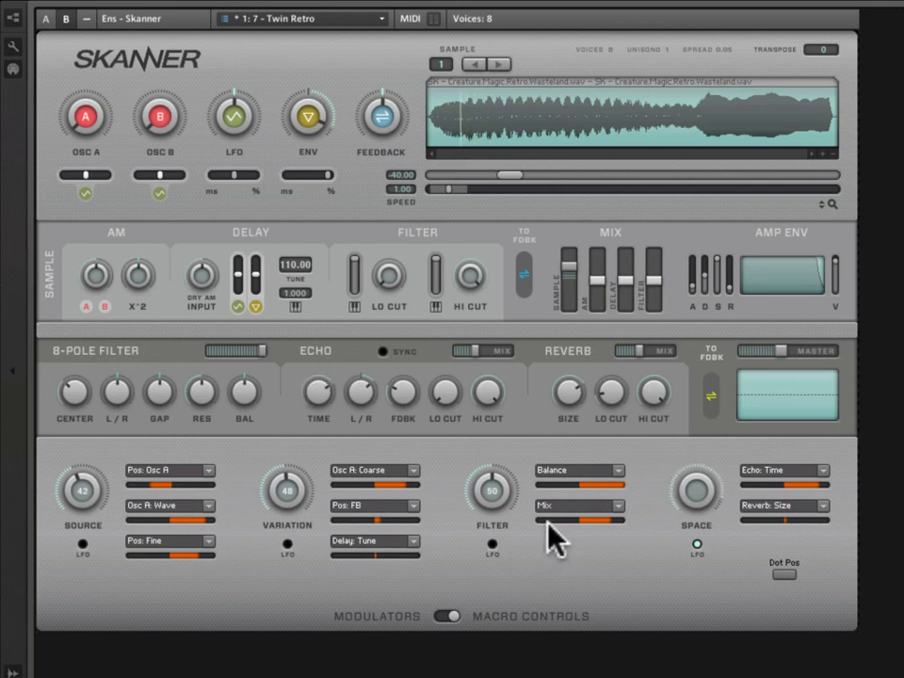
click(42, 20)
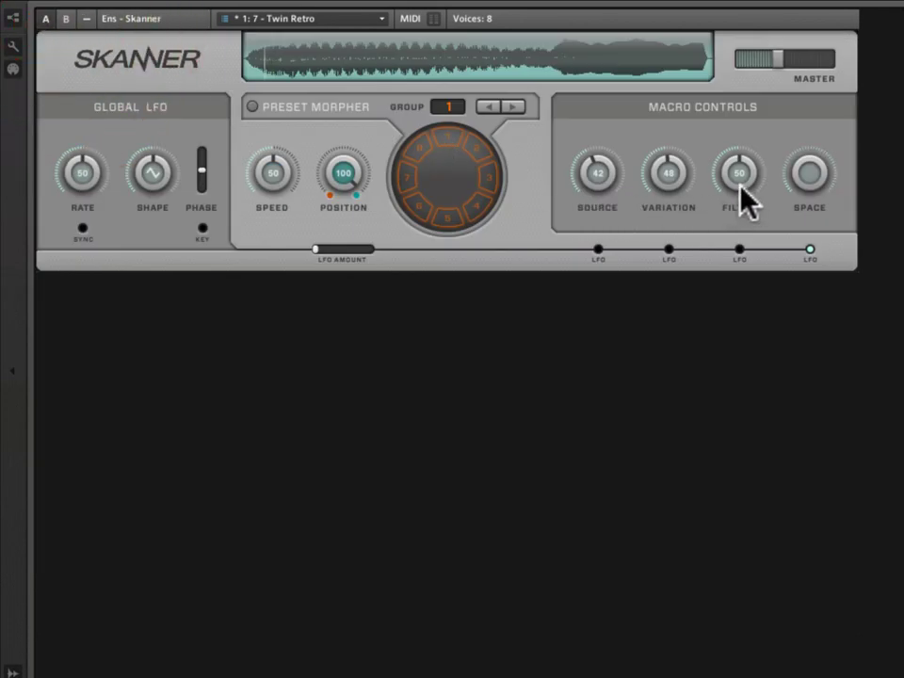
On the macro page, raise Skanner's Global LFO Rate from 50 to 67 and reshape its waveform
click(66, 19)
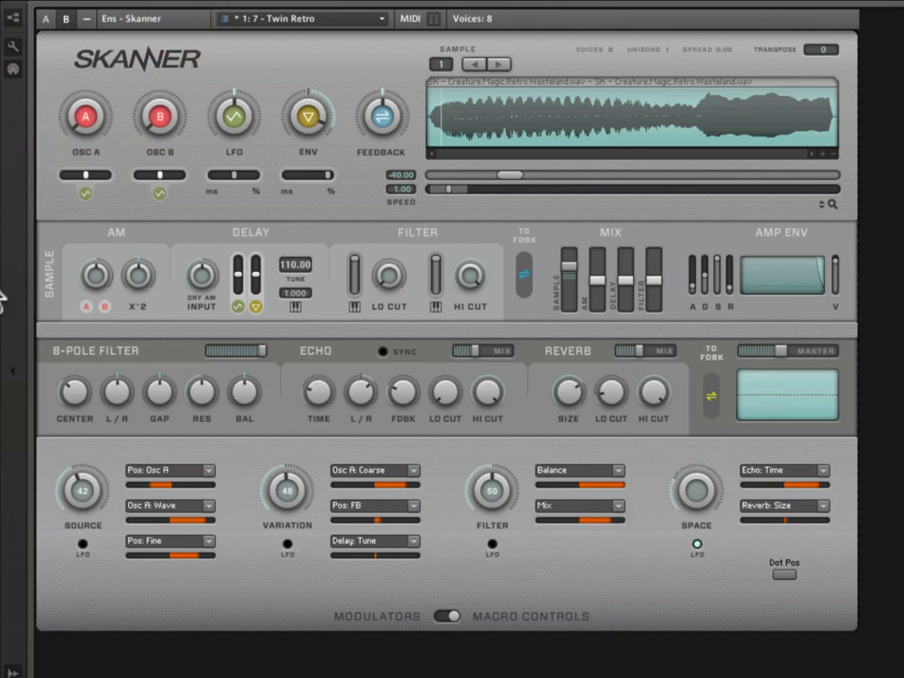
click(45, 19)
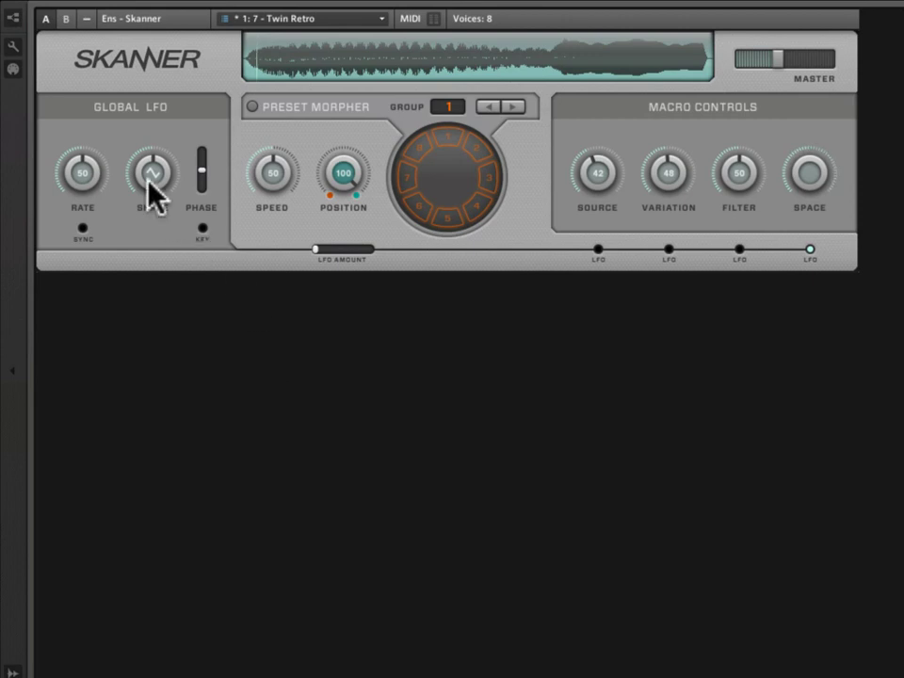
click(66, 18)
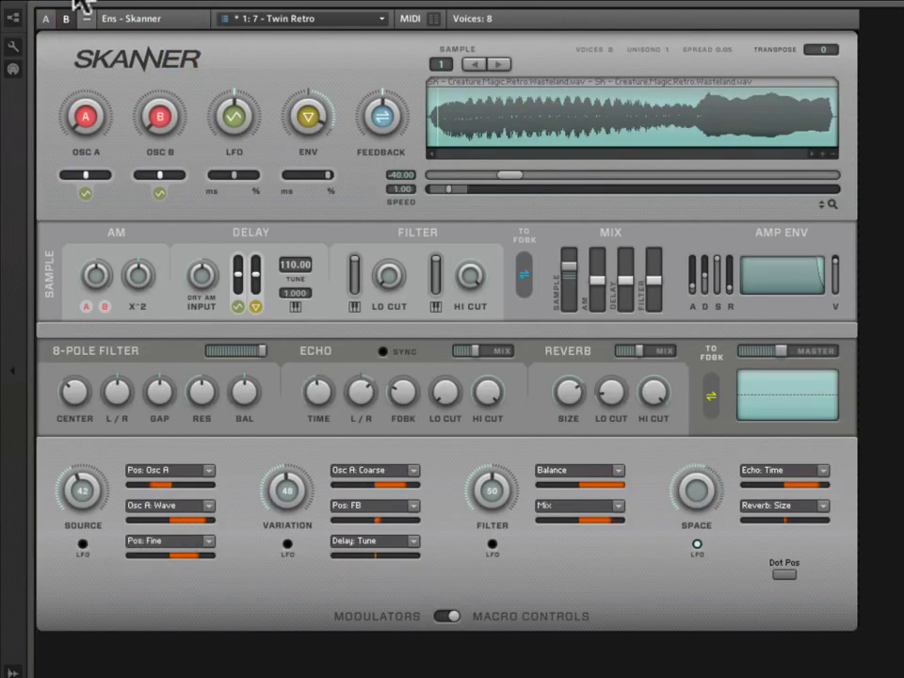
click(45, 19)
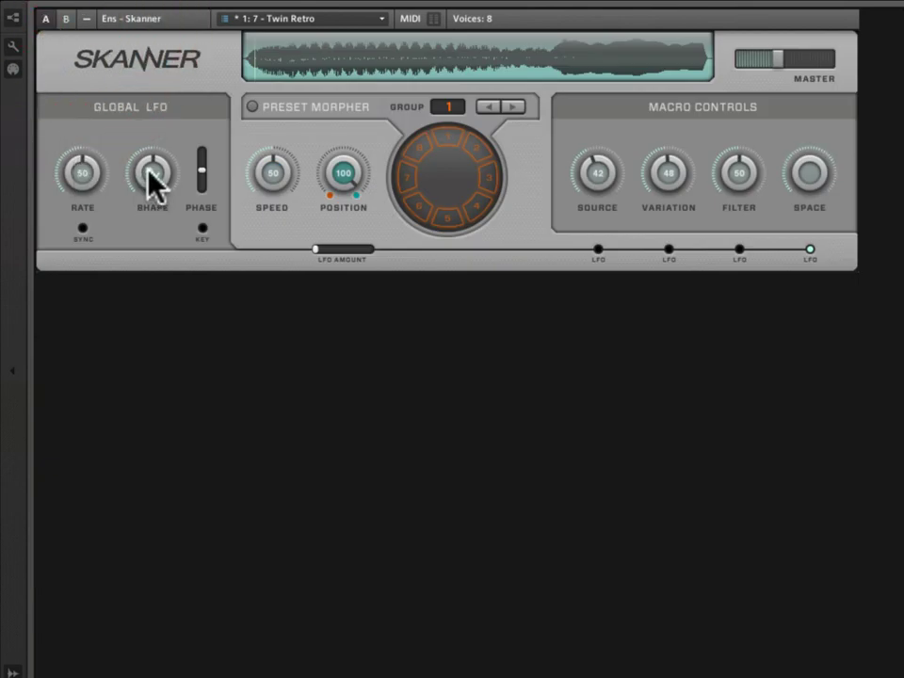
mouse_move(79, 184)
mouse_down()
mouse_move(88, 109)
mouse_move(94, 134)
mouse_up()
mouse_move(155, 168)
mouse_down()
mouse_move(172, 85)
mouse_move(184, 265)
mouse_move(188, 174)
mouse_up()
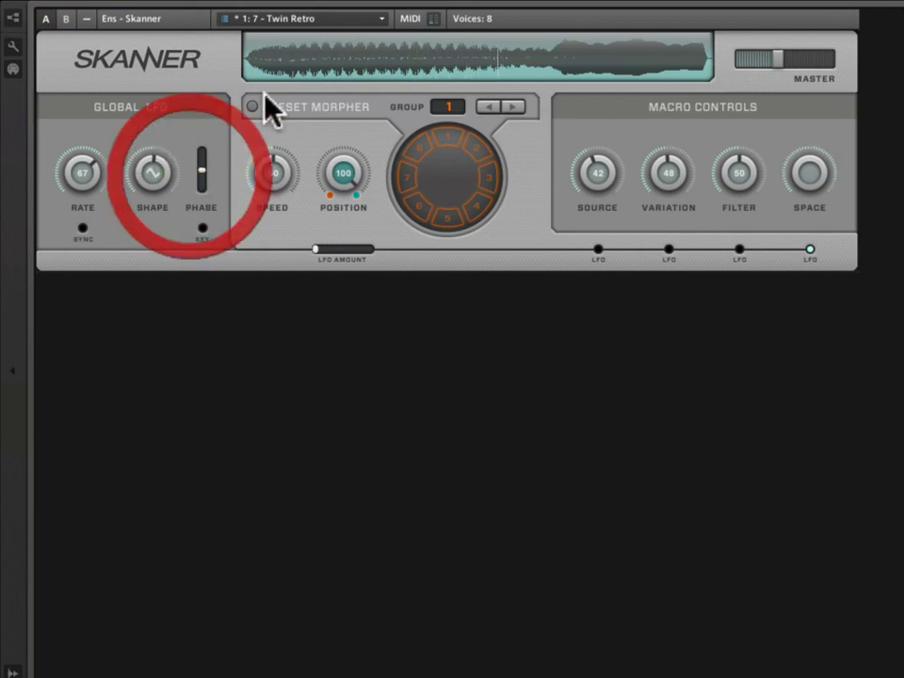
click(66, 18)
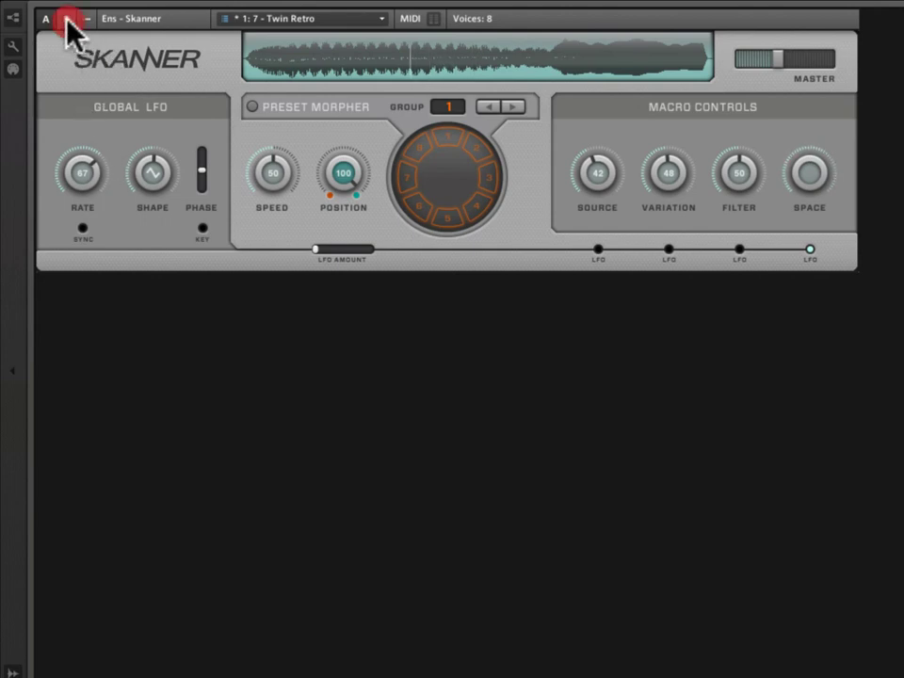